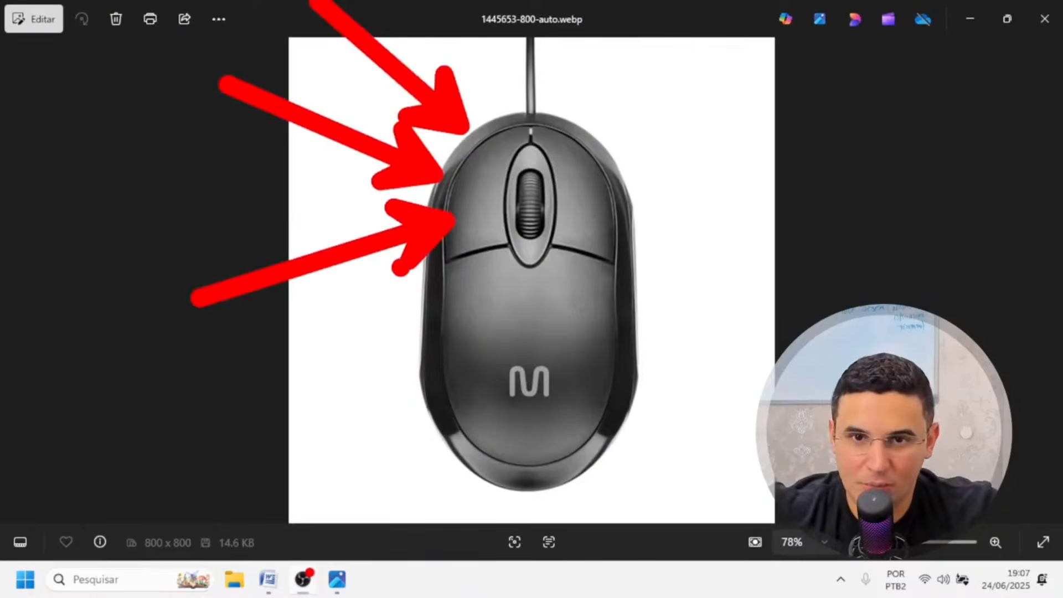
Outline and shade the left button of the mouse photo with red freehand strokes, and clear the annotations
mouse_move(431, 269)
mouse_down()
mouse_move(498, 254)
mouse_move(513, 222)
mouse_up()
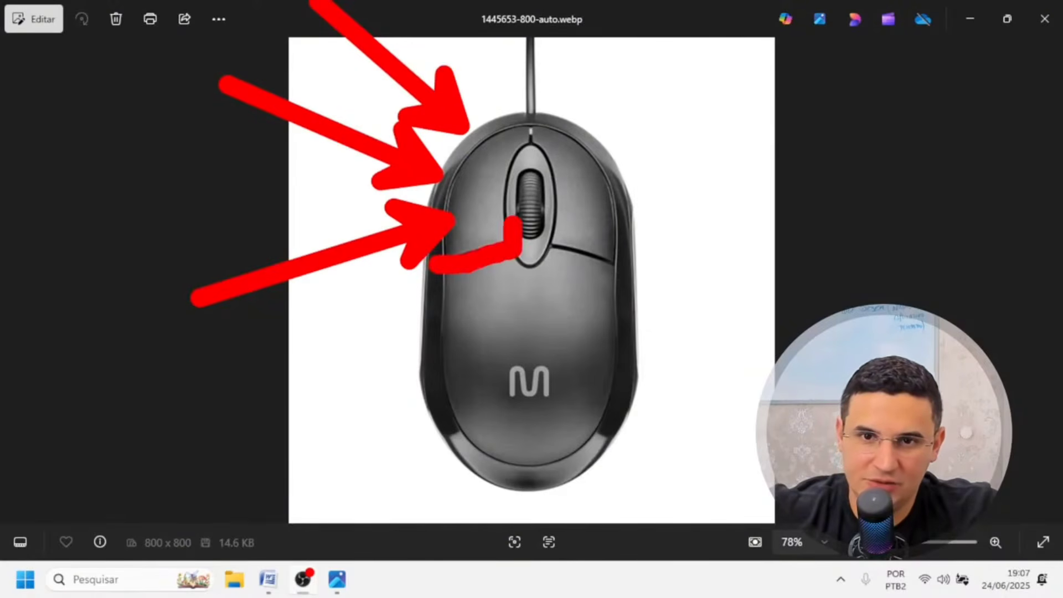
drag(506, 125, 459, 165)
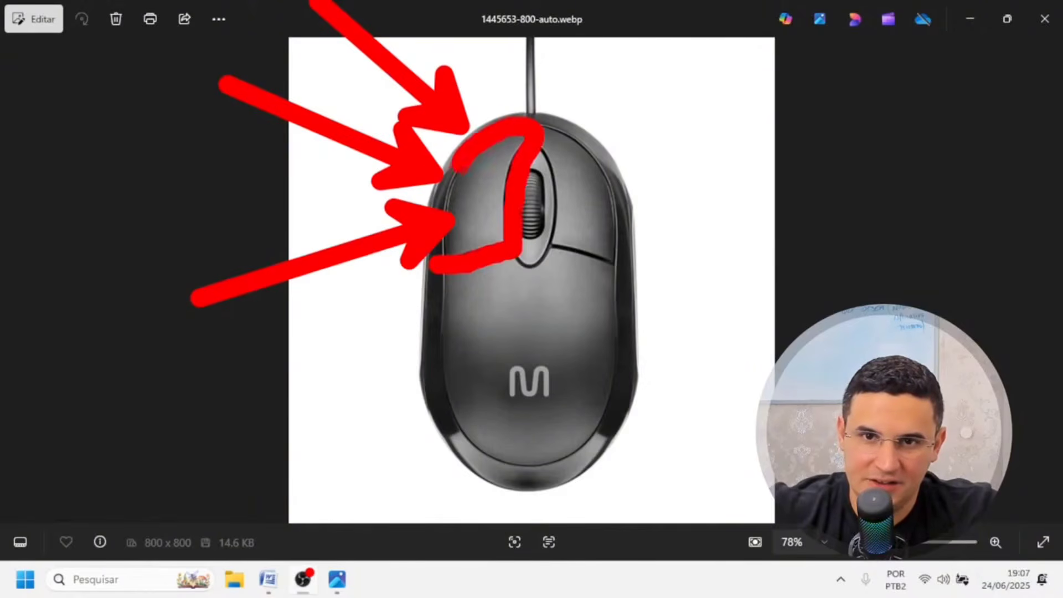
mouse_move(463, 235)
mouse_down()
mouse_move(512, 142)
mouse_move(466, 199)
mouse_up()
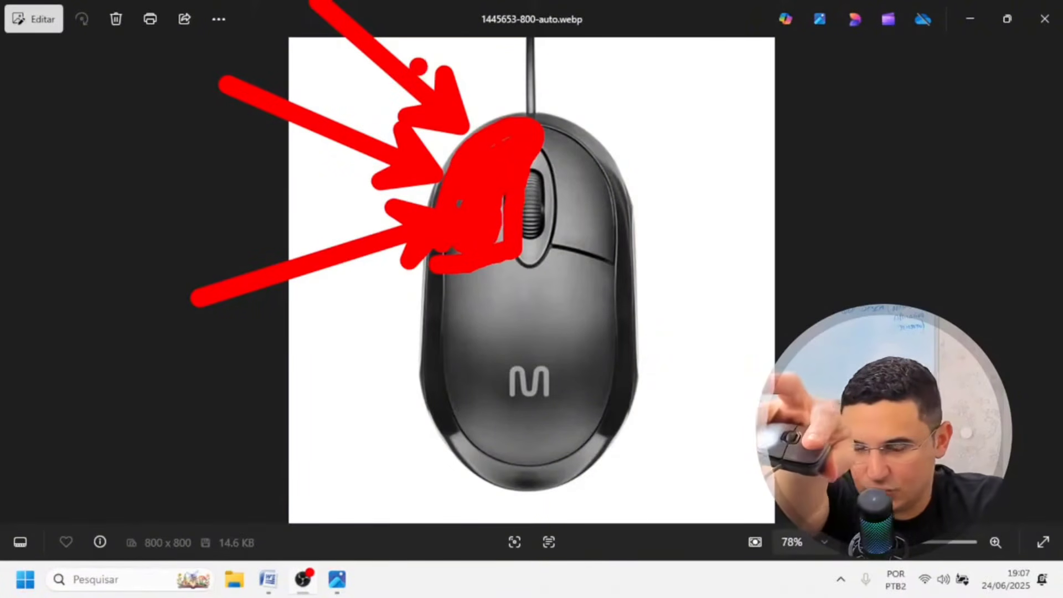
key(Escape)
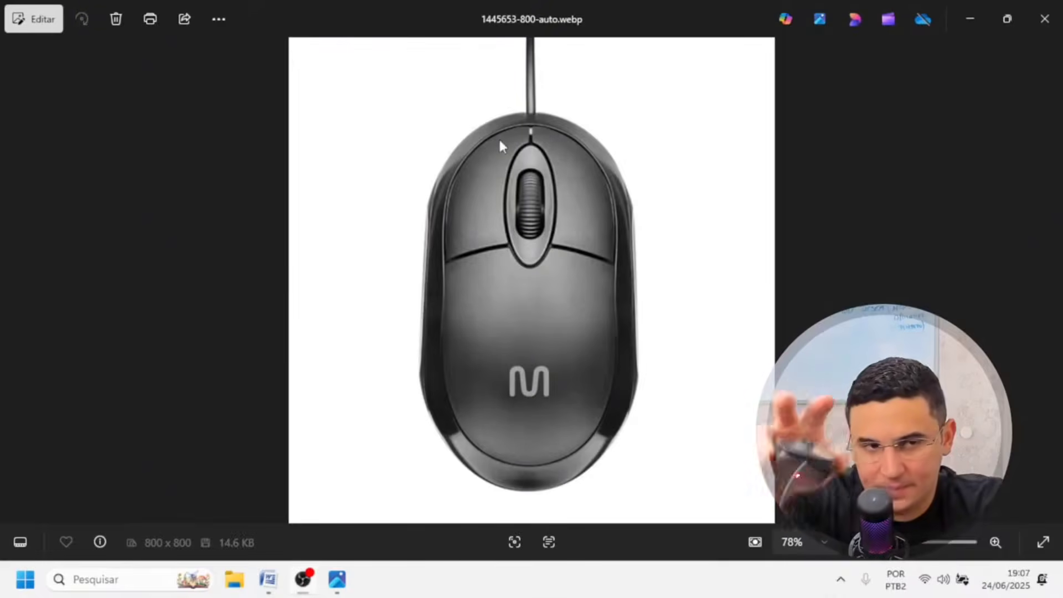
Minimize the mouse photo, and point out the desktop icons with a red freehand outline and four arrows before clearing the annotations
click(979, 17)
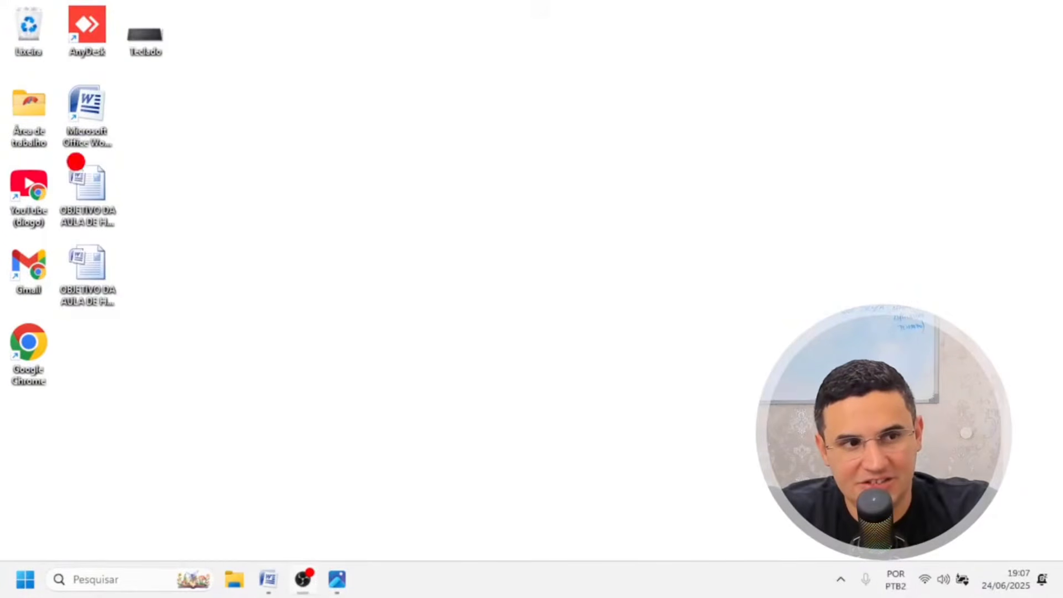
mouse_move(216, 21)
mouse_down()
mouse_move(47, 4)
mouse_move(5, 145)
mouse_move(4, 373)
mouse_move(55, 429)
mouse_move(171, 324)
mouse_move(219, 100)
mouse_move(213, 25)
mouse_up()
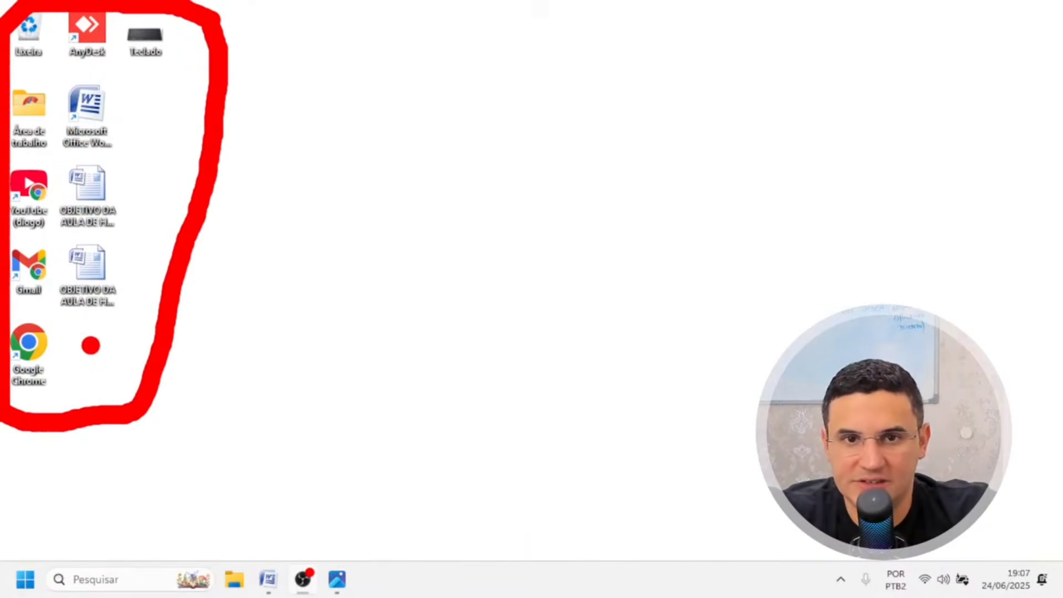
drag(89, 348, 540, 480)
drag(169, 258, 492, 298)
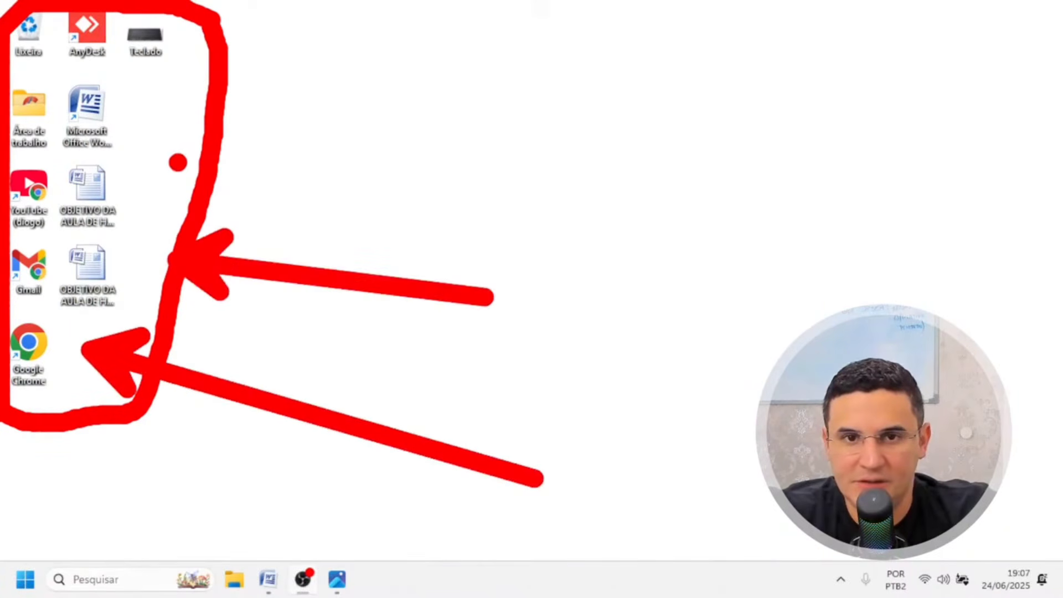
drag(177, 164, 439, 165)
drag(192, 82, 426, 52)
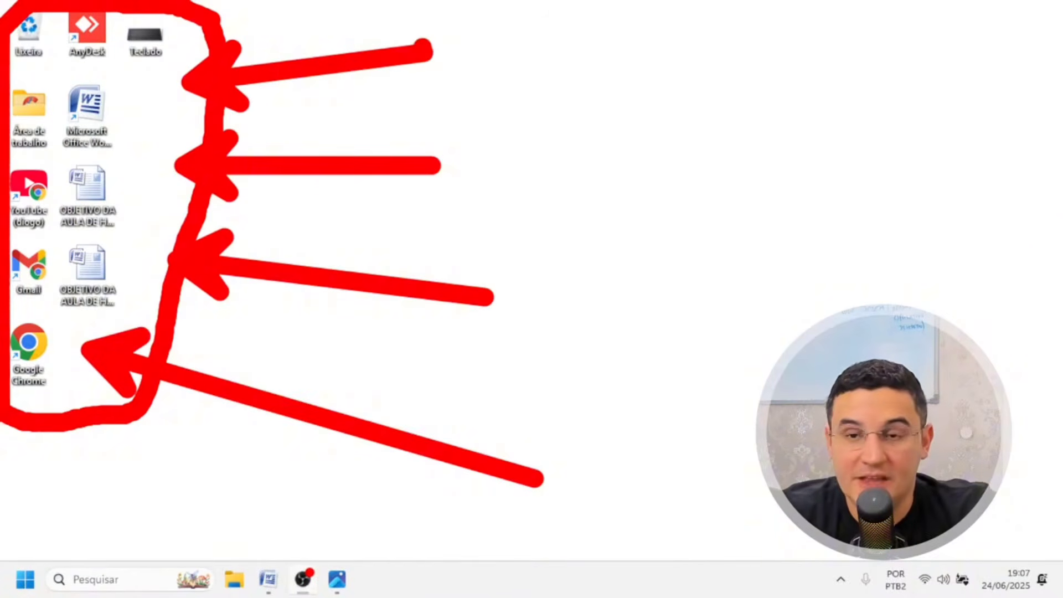
key(Escape)
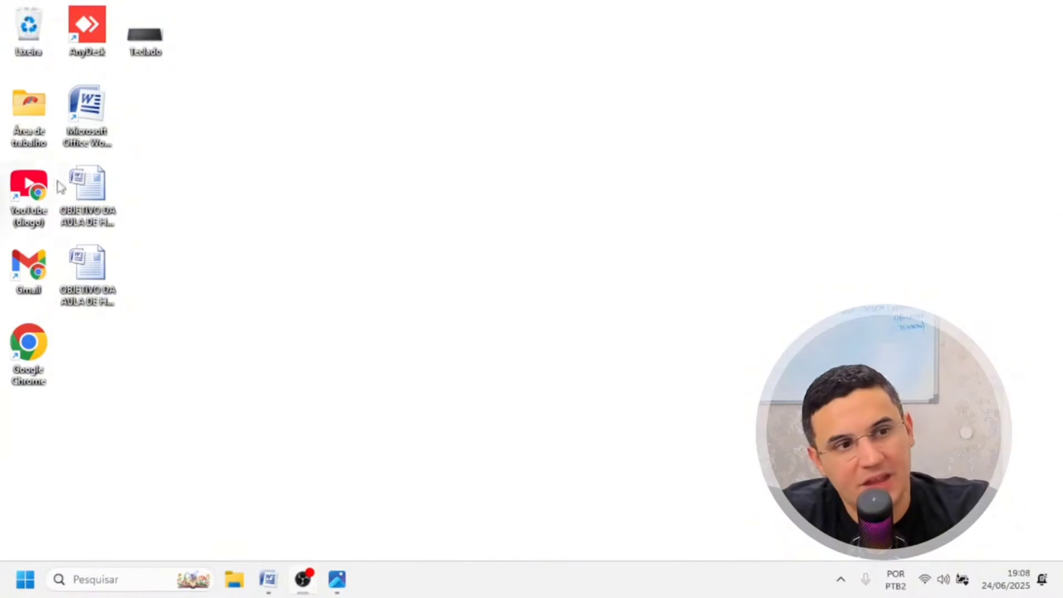
Frame the desktop icons with a red rectangle and an arrow at the Word documents, and clear the annotations
click(100, 196)
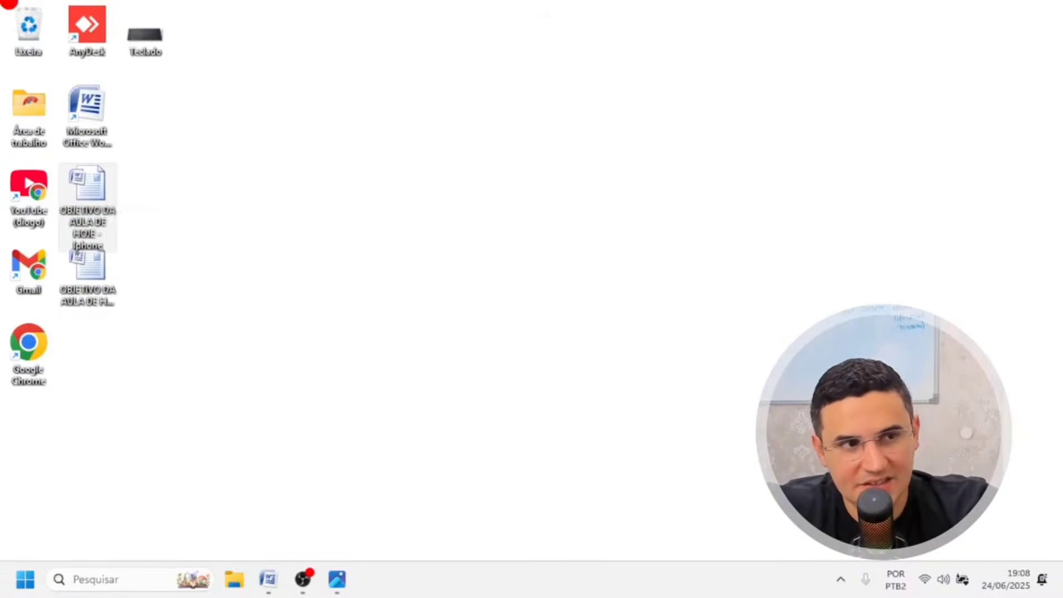
mouse_move(240, 440)
mouse_down()
mouse_move(7, 162)
mouse_move(7, 15)
mouse_up()
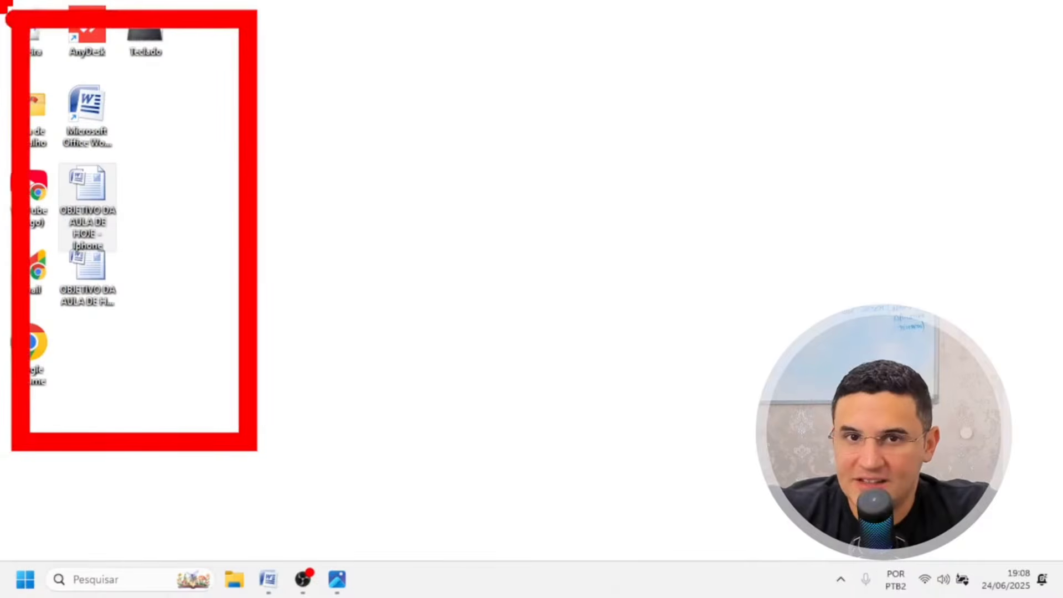
mouse_move(167, 267)
mouse_down()
mouse_move(428, 313)
mouse_move(487, 311)
mouse_up()
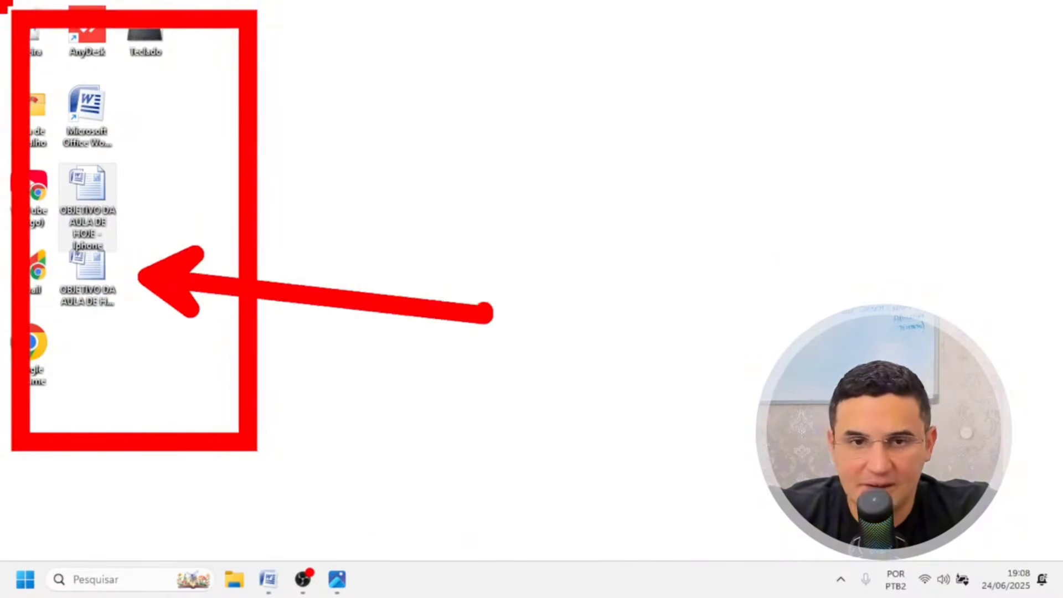
key(Escape)
click(88, 287)
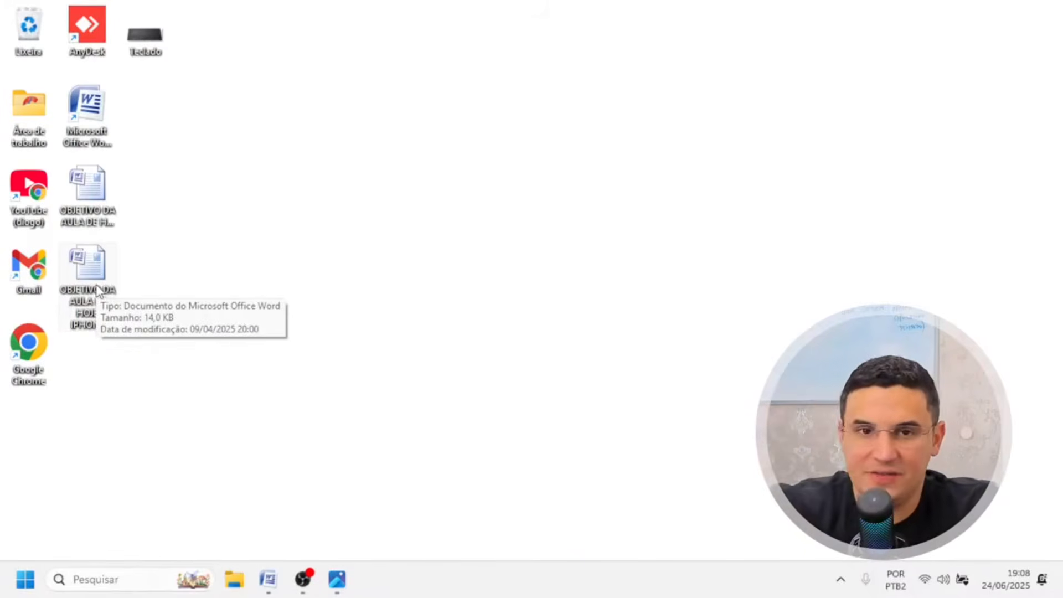
Open Google Chrome from its desktop shortcut, and close it after maximizing the profile chooser
double_click(37, 361)
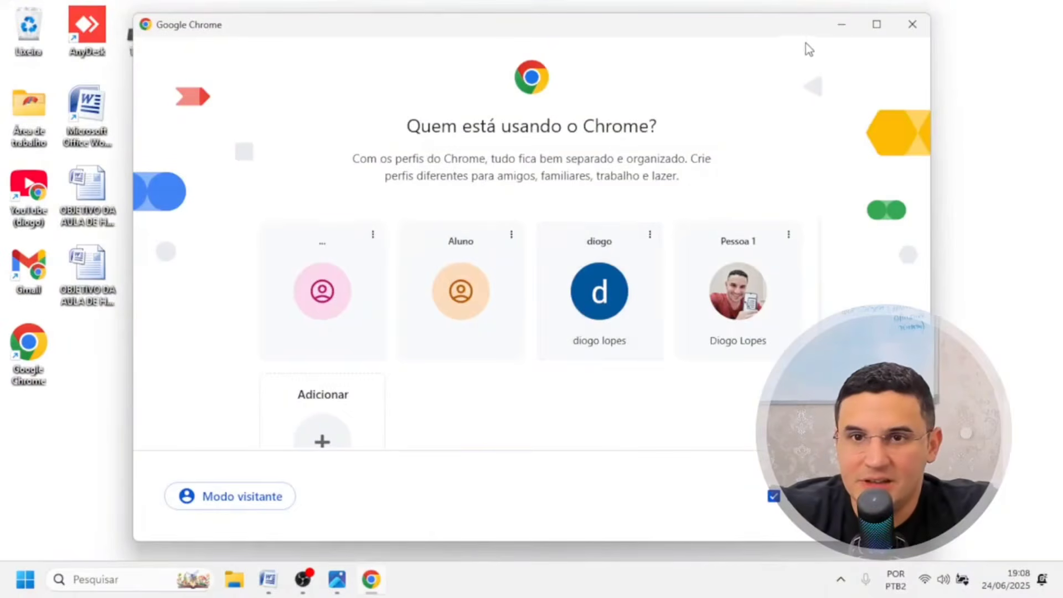
click(877, 24)
click(1050, 8)
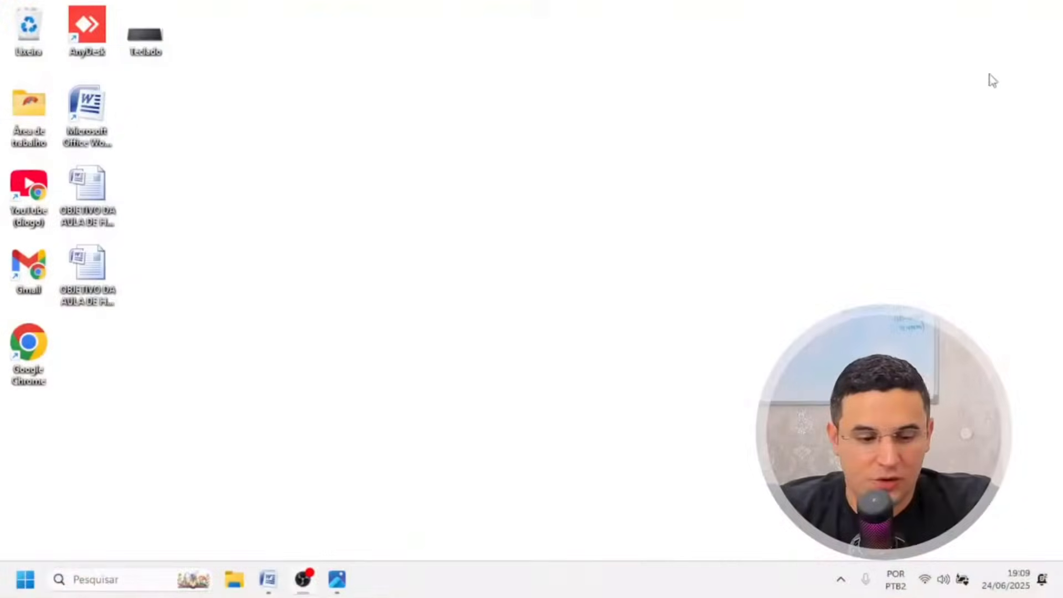
Point a red arrow at the File Explorer icon on the taskbar, and clear the annotations
drag(312, 459, 238, 317)
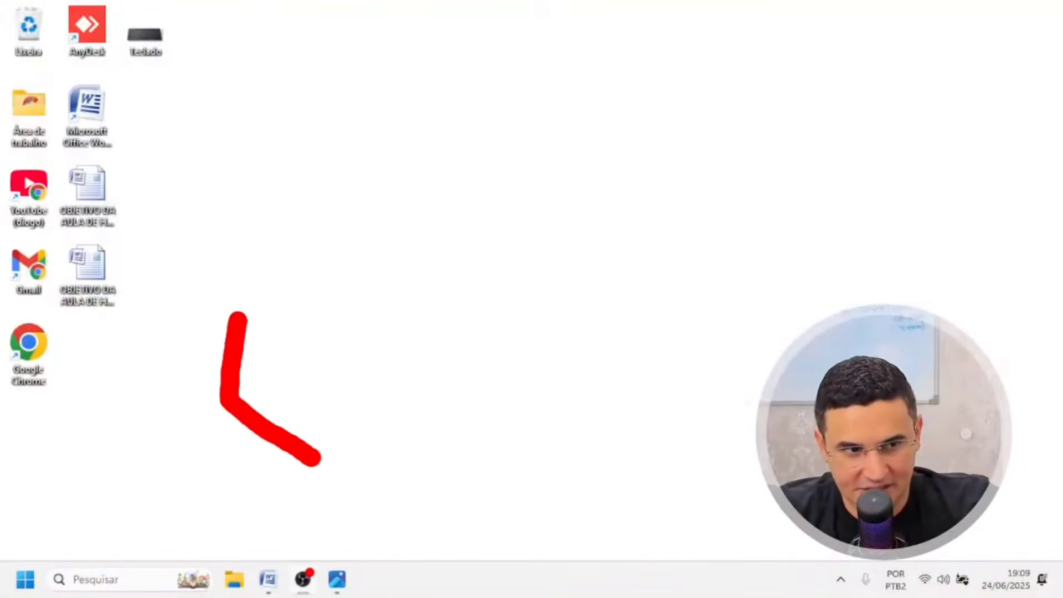
key(Escape)
key(ctrl+2)
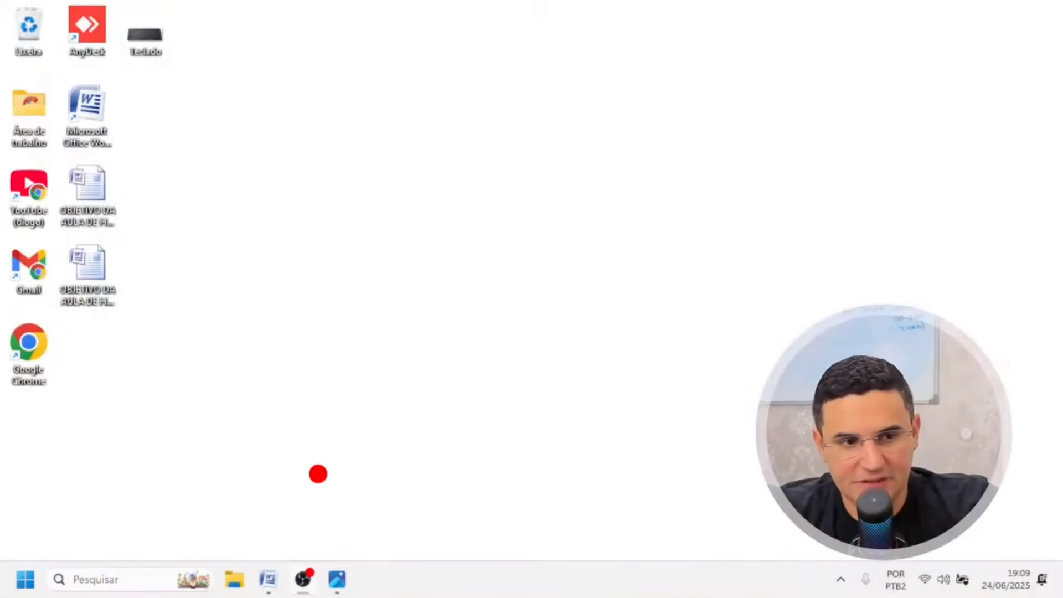
drag(254, 557, 494, 331)
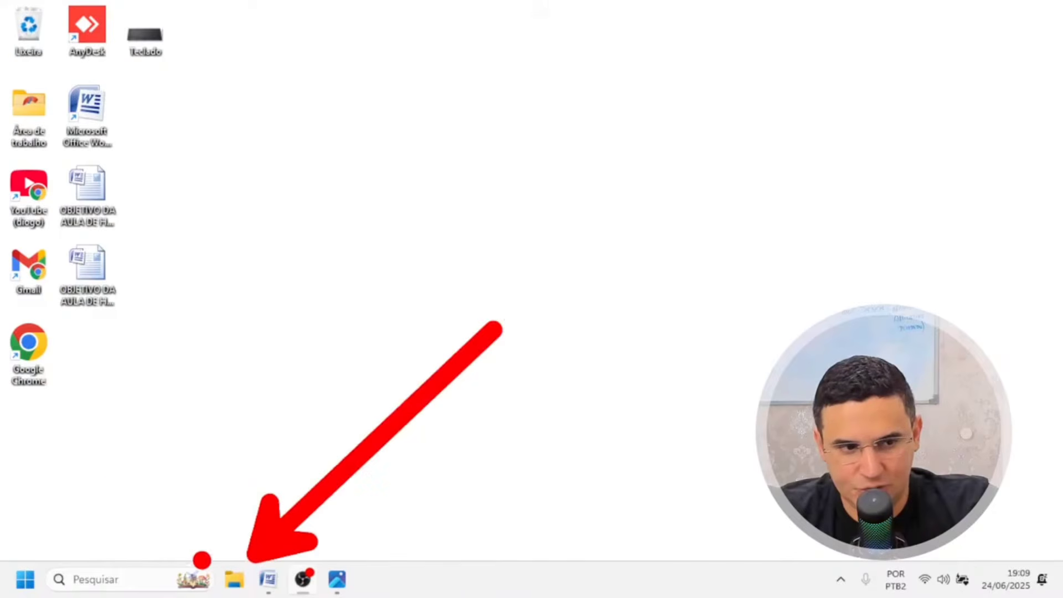
drag(202, 558, 20, 370)
key(Escape)
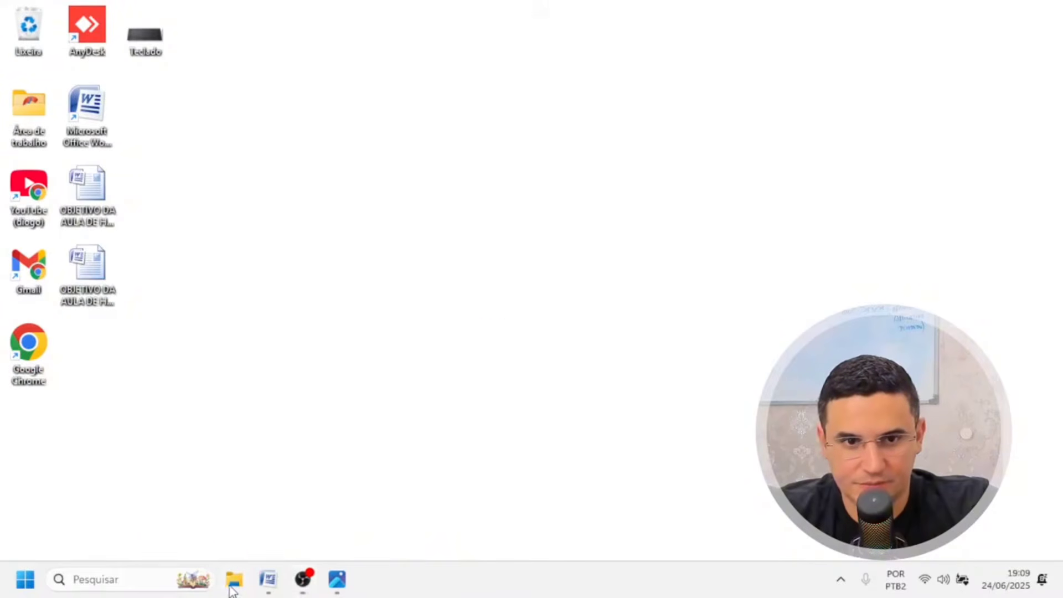
Open File Explorer and frame the quick access folders and recent files with a red rectangle
click(232, 587)
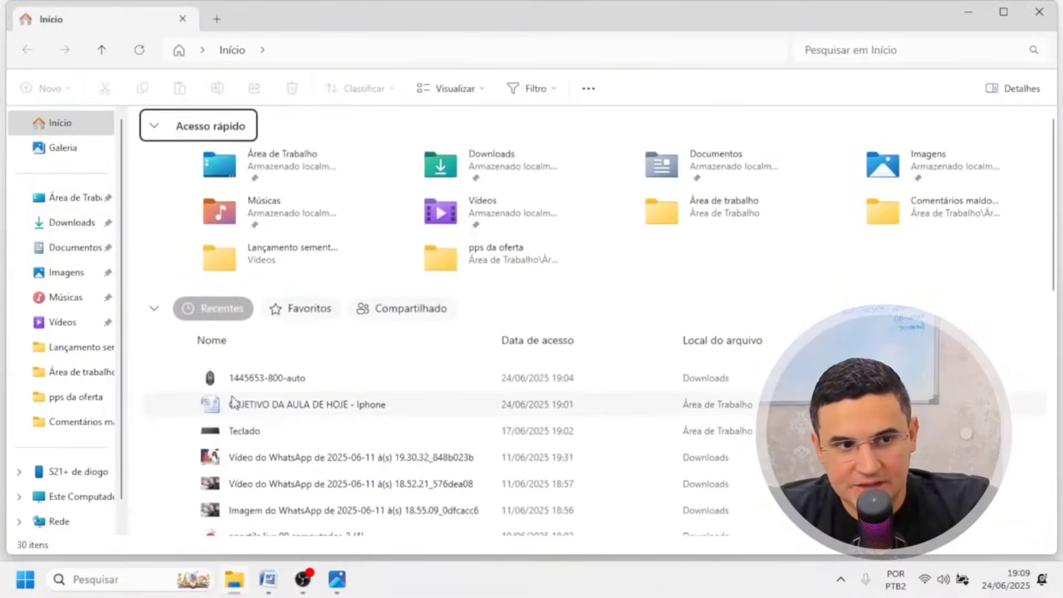
mouse_move(155, 111)
mouse_down()
mouse_move(371, 258)
mouse_move(897, 482)
mouse_move(1041, 518)
mouse_up()
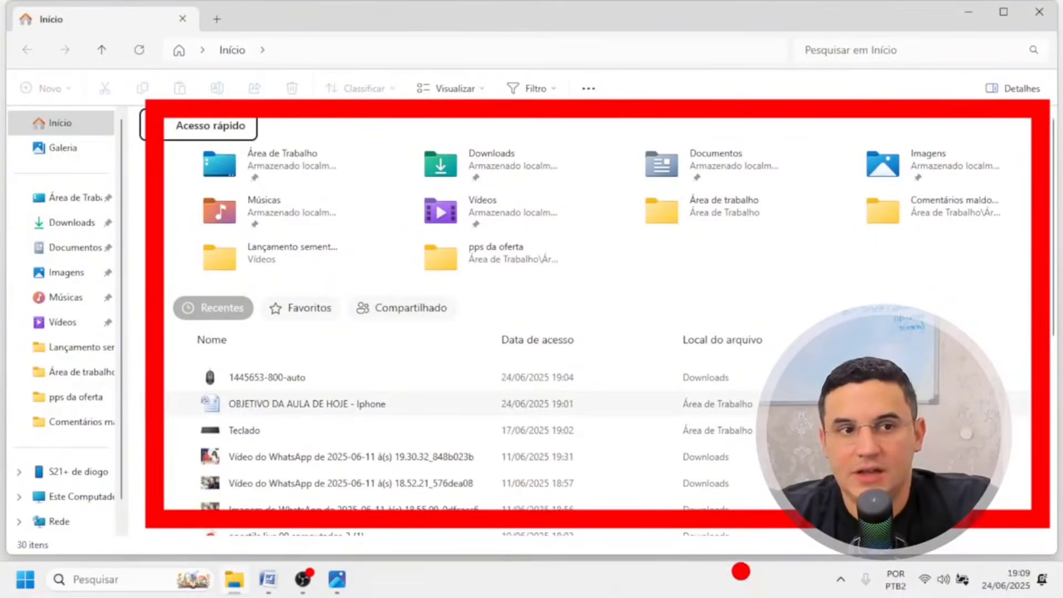
key(Escape)
Select the Vídeos folder in the quick access area, annotating the folders in red around the selection
key(ctrl+2)
drag(455, 236, 612, 585)
key(Escape)
click(442, 216)
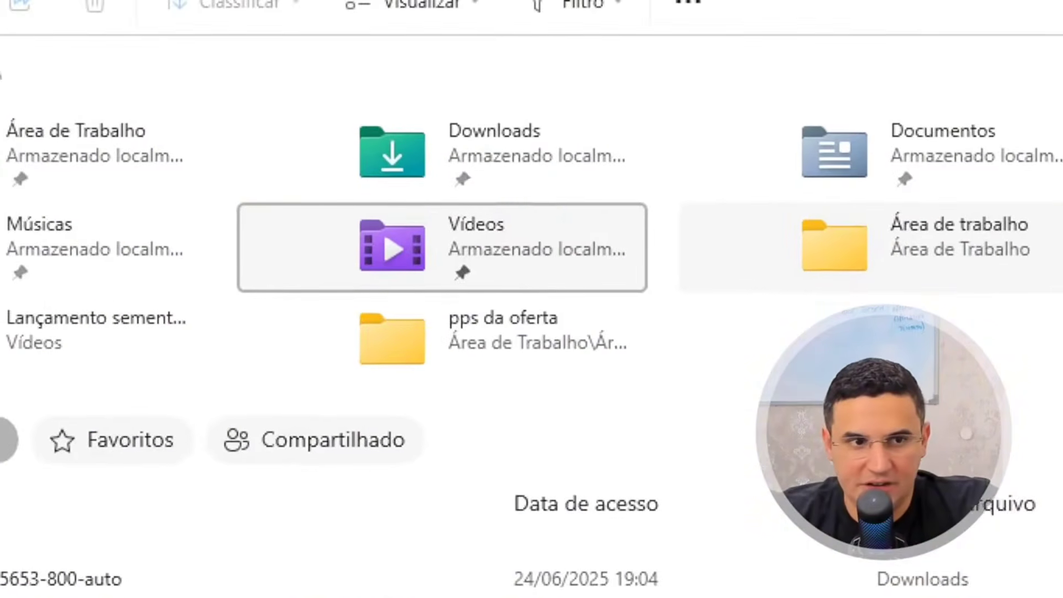
key(ctrl+2)
mouse_move(197, 183)
mouse_down()
mouse_move(429, 293)
mouse_move(199, 166)
mouse_up()
key(Escape)
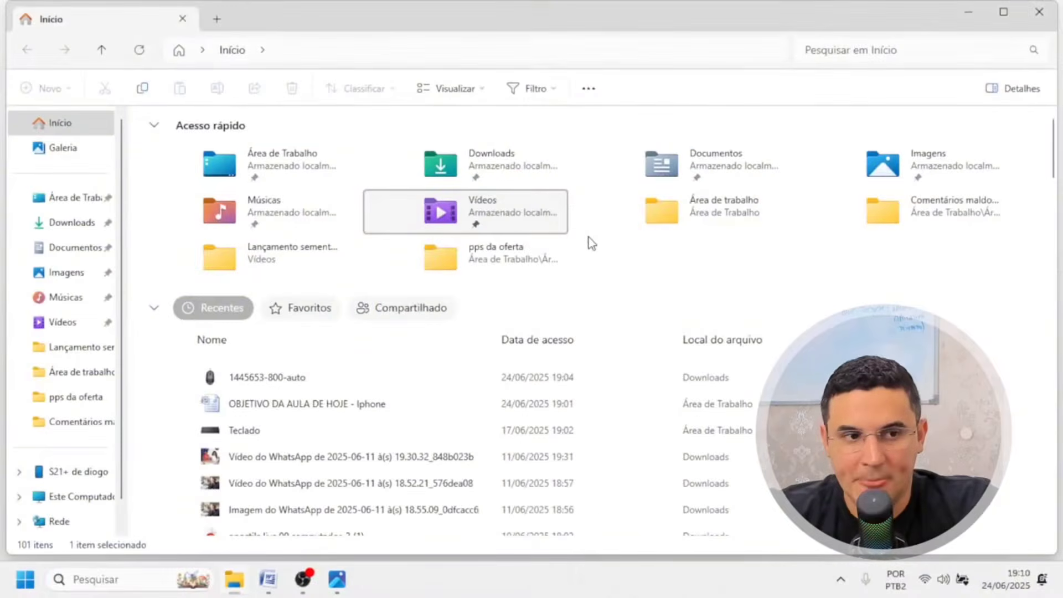
drag(159, 349, 597, 544)
key(Escape)
click(299, 384)
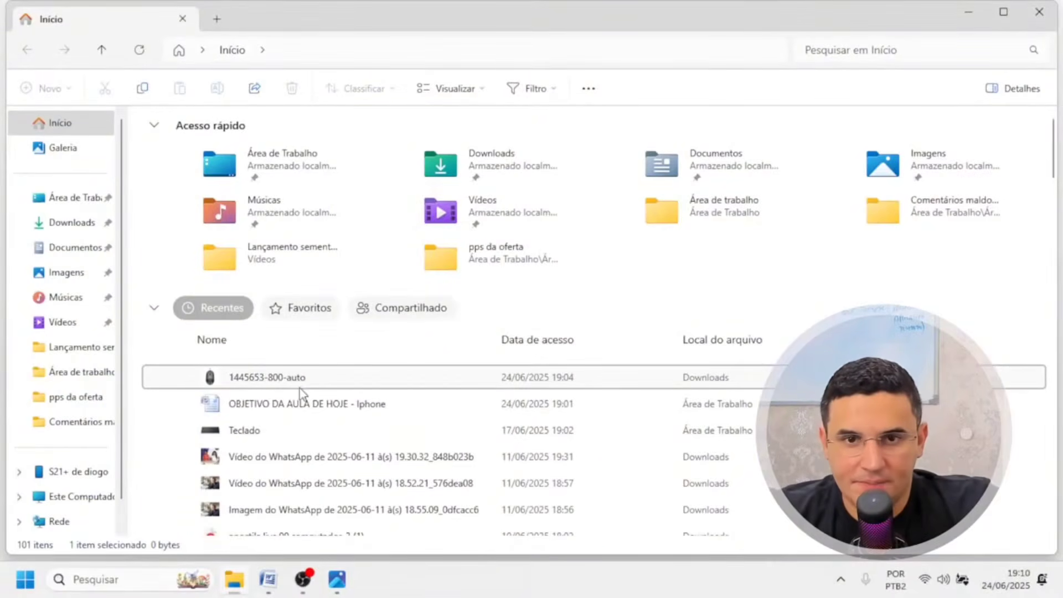
mouse_move(118, 345)
mouse_down()
mouse_move(304, 398)
mouse_move(1041, 427)
mouse_move(1041, 415)
mouse_up()
key(Escape)
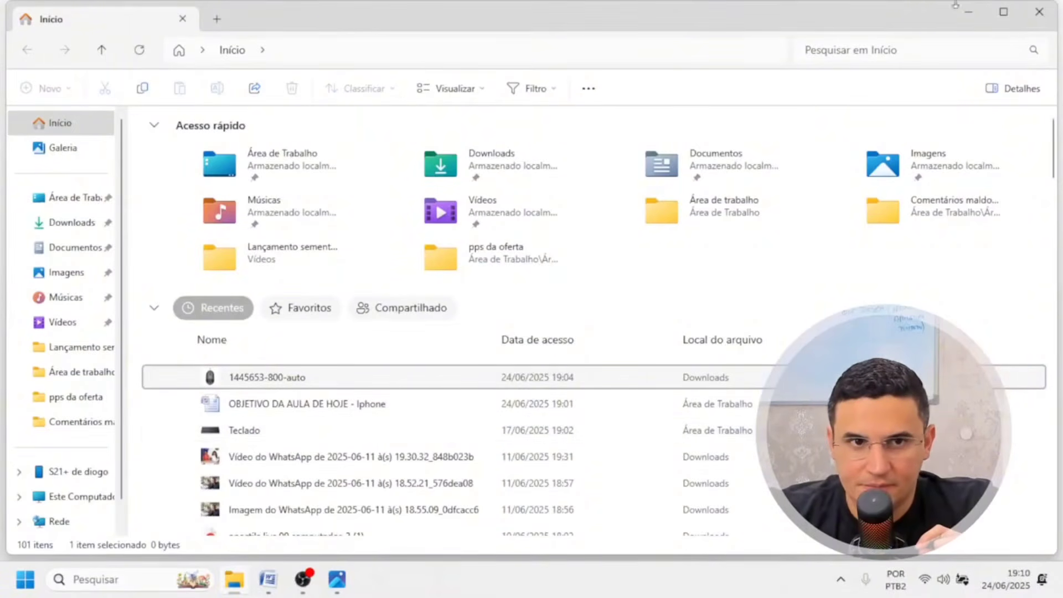
click(1042, 11)
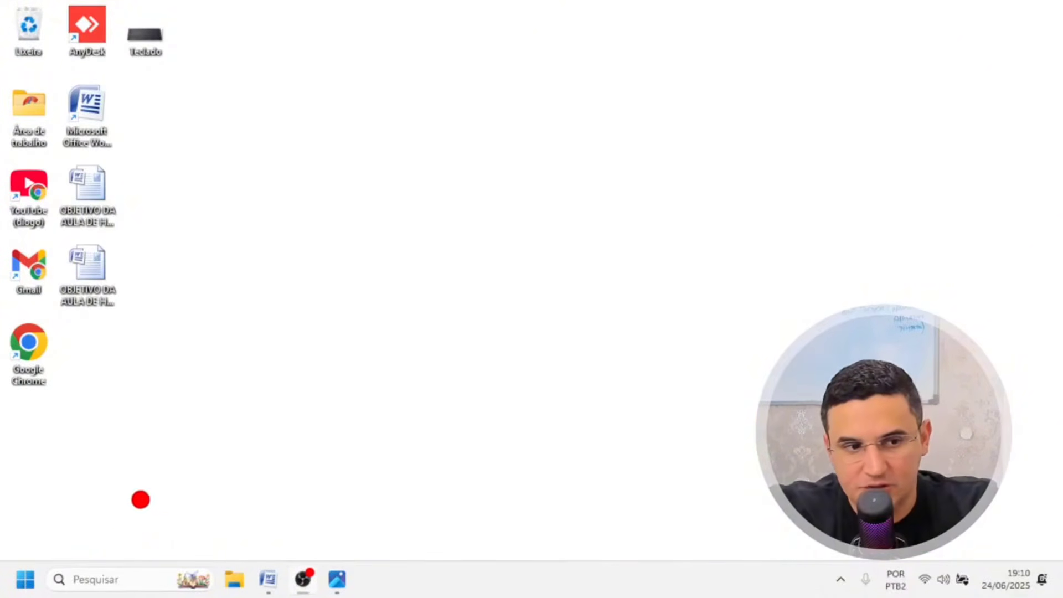
Point three red arrows at the taskbar icons and frame the desktop icons with a rectangle, clearing each annotation
mouse_move(239, 554)
mouse_down()
mouse_move(216, 332)
mouse_move(240, 233)
mouse_up()
drag(287, 554, 350, 197)
mouse_move(387, 517)
mouse_down()
mouse_move(341, 557)
mouse_move(466, 220)
mouse_up()
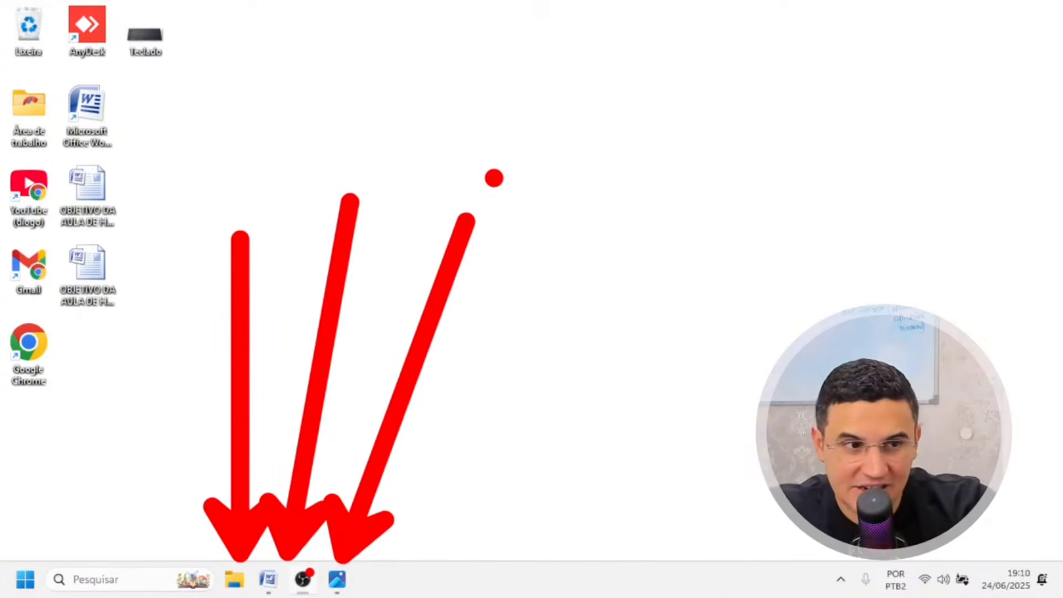
key(Escape)
drag(285, 443, 7, 7)
key(Escape)
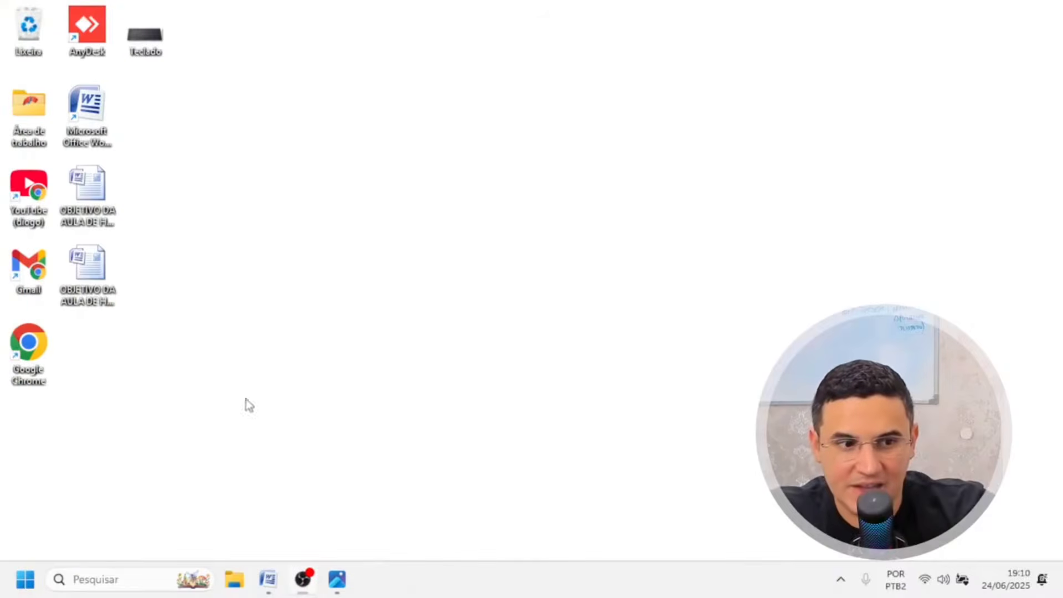
Reopen File Explorer and mark its folders and recent files with a red freehand loop and rectangles, clearing each annotation
click(240, 584)
mouse_move(295, 354)
mouse_down()
mouse_move(180, 169)
mouse_move(332, 69)
mouse_move(826, 177)
mouse_move(474, 439)
mouse_move(323, 315)
mouse_up()
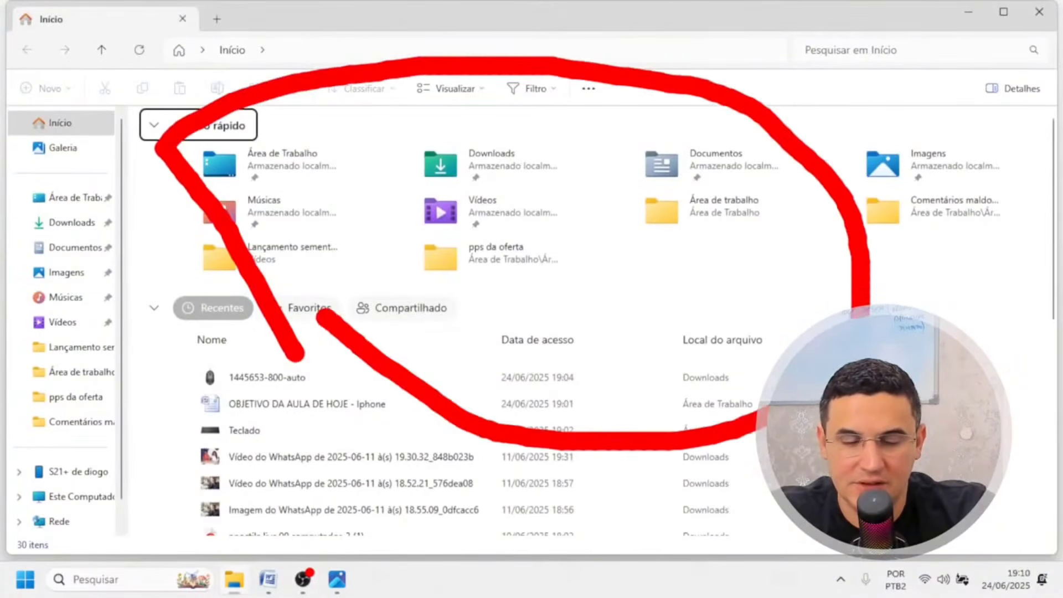
key(Escape)
mouse_move(152, 108)
mouse_down()
mouse_move(693, 465)
mouse_move(927, 499)
mouse_up()
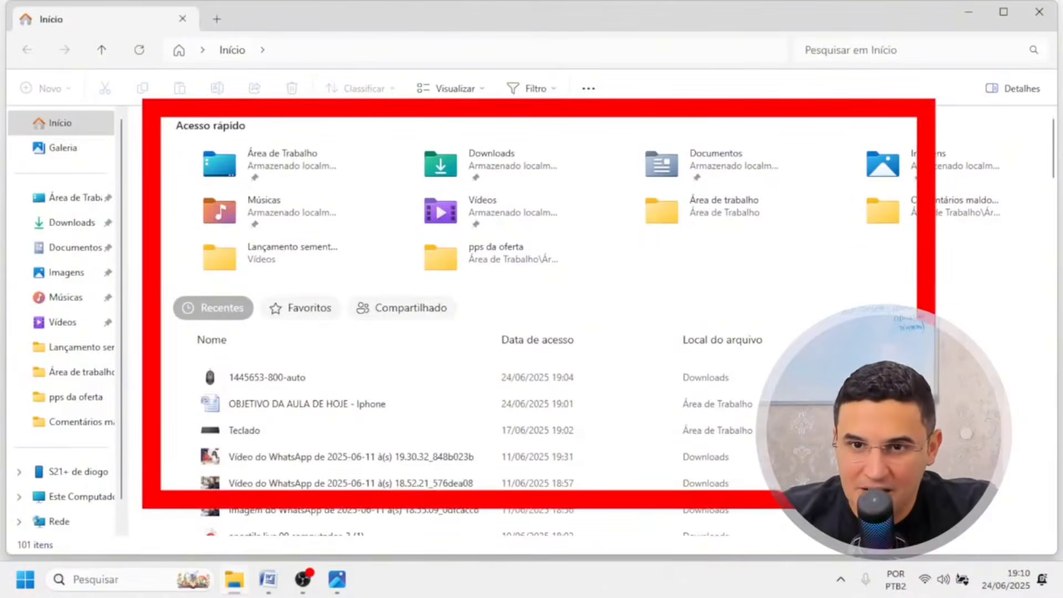
key(Escape)
mouse_move(187, 123)
mouse_down()
mouse_move(803, 417)
mouse_move(946, 512)
mouse_up()
key(Escape)
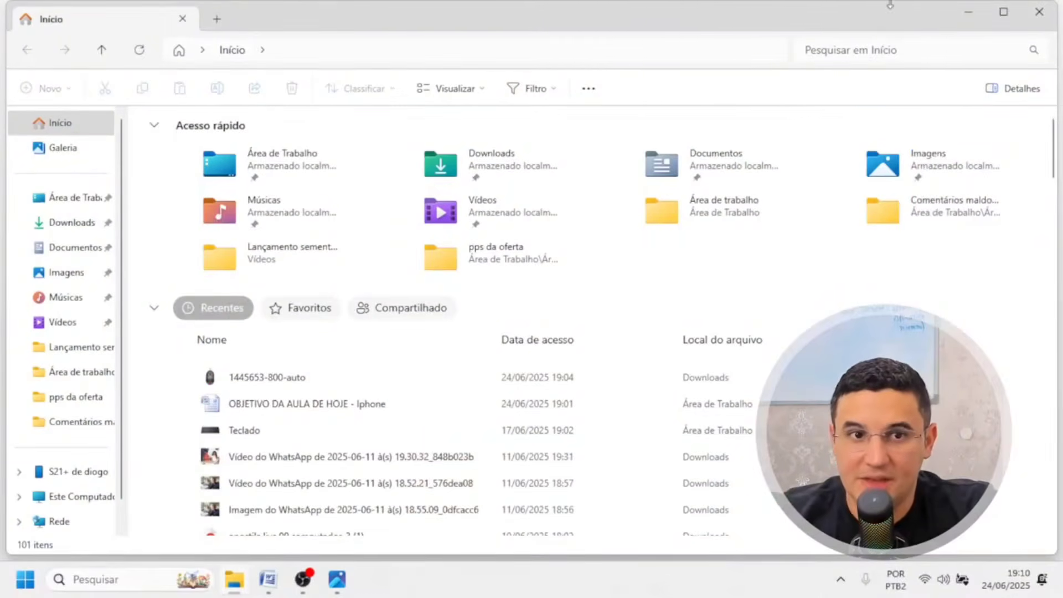
Close File Explorer and frame the desktop icons with a red rectangle, clearing it at the end
click(1040, 12)
mouse_move(343, 483)
mouse_down()
mouse_move(180, 354)
mouse_move(6, 7)
mouse_up()
key(Escape)
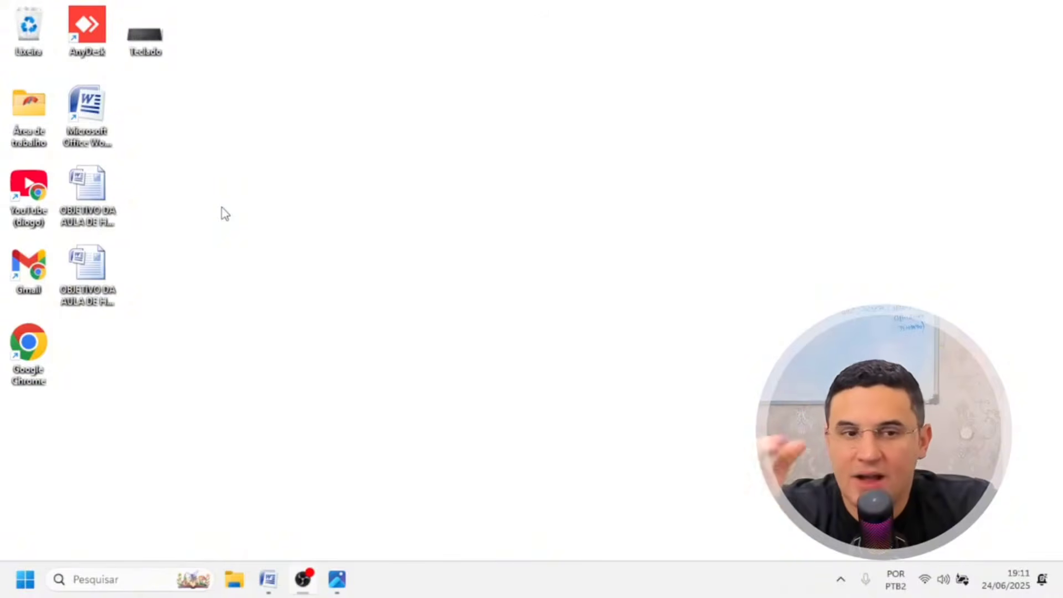
Point a red arrow at the Windows Start button, clear it, and briefly open and dismiss the Start menu
mouse_move(220, 205)
mouse_down()
mouse_move(100, 520)
mouse_move(67, 550)
mouse_move(84, 557)
mouse_move(374, 351)
mouse_up()
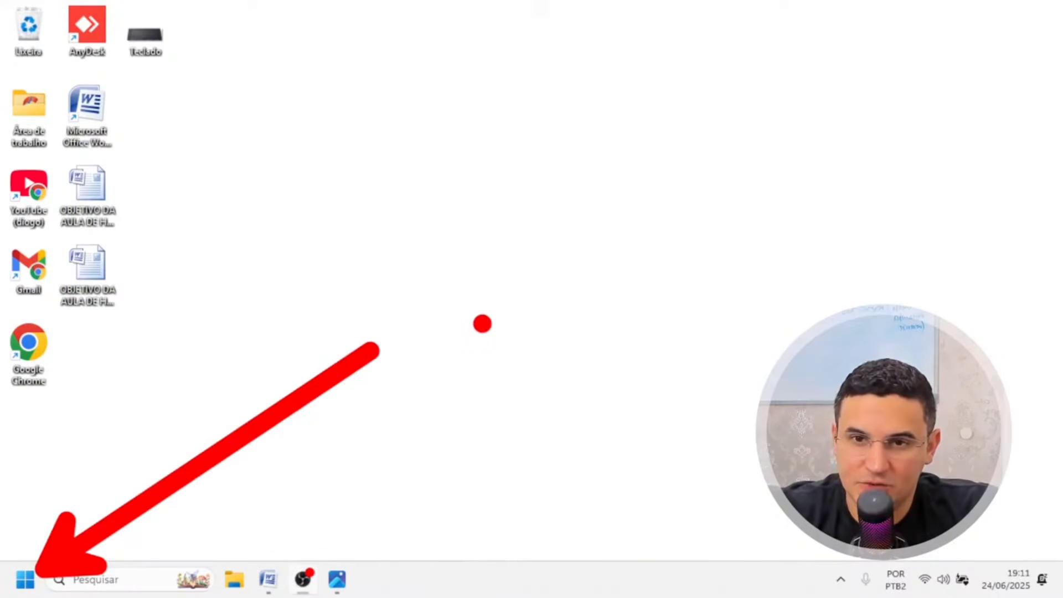
key(Escape)
click(25, 576)
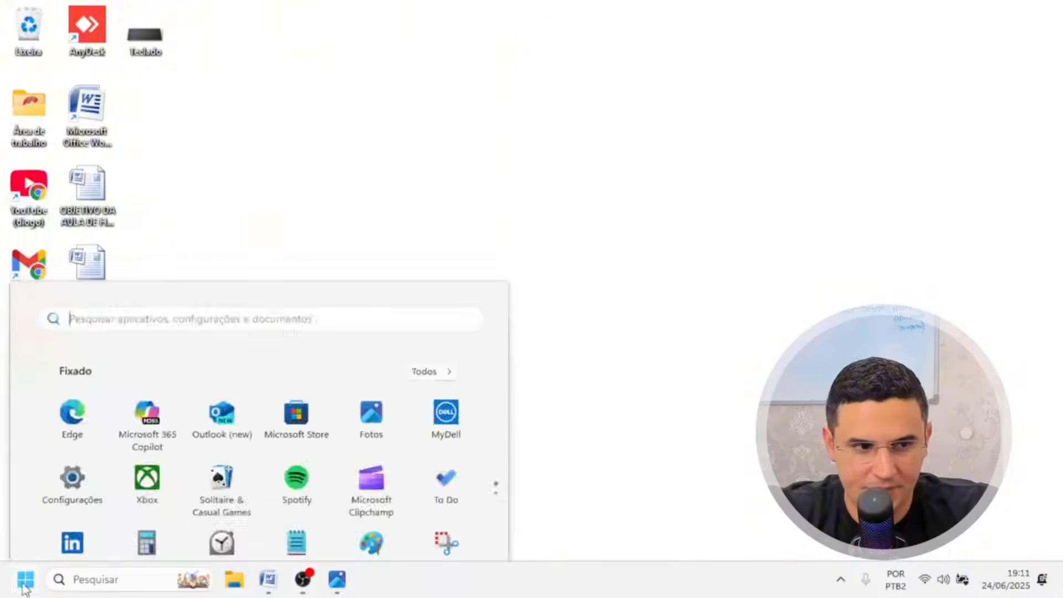
click(603, 338)
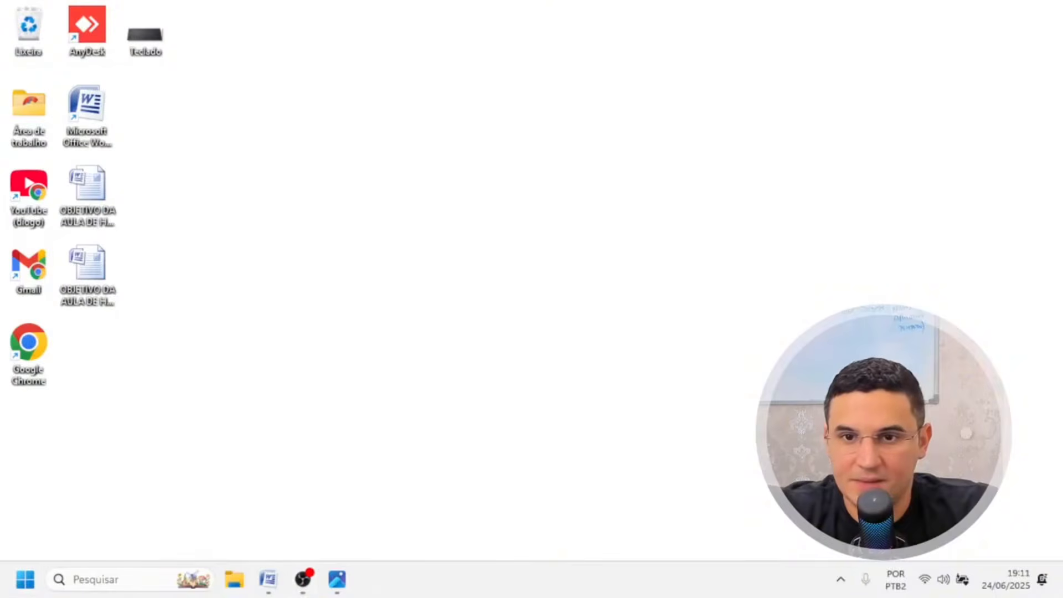
Zoom in on the taskbar's notification area, draw a red annotation there, and clear it
key(ctrl+1)
click(933, 592)
mouse_move(1029, 258)
mouse_down()
mouse_move(1012, 172)
mouse_move(1027, 502)
mouse_move(1052, 453)
mouse_up()
key(Escape)
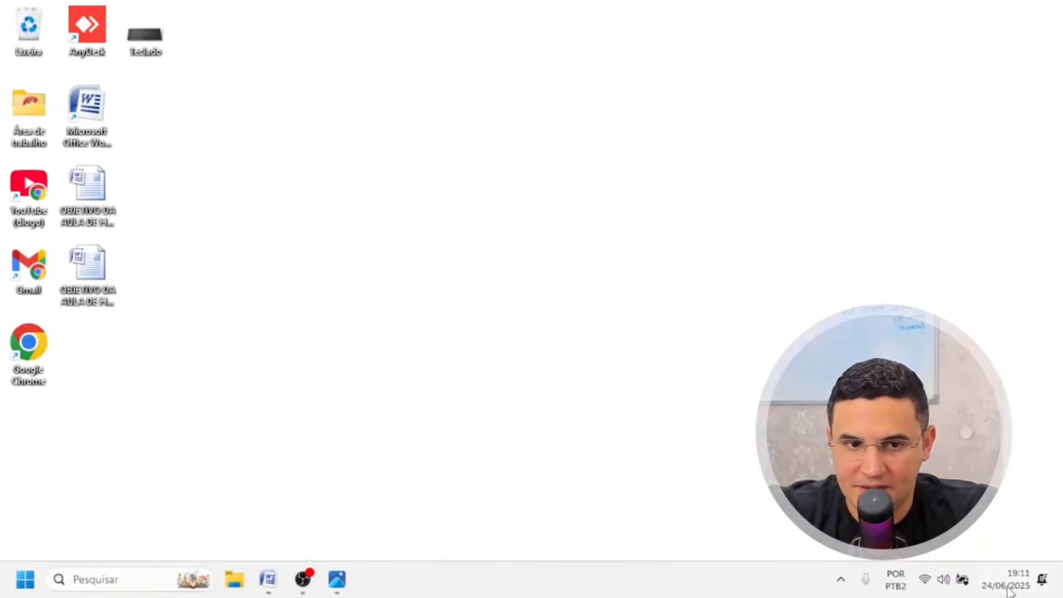
Open the panel behind the taskbar's date and time and frame it with a red rectangle
click(999, 582)
key(ctrl+2)
drag(791, 27, 1029, 367)
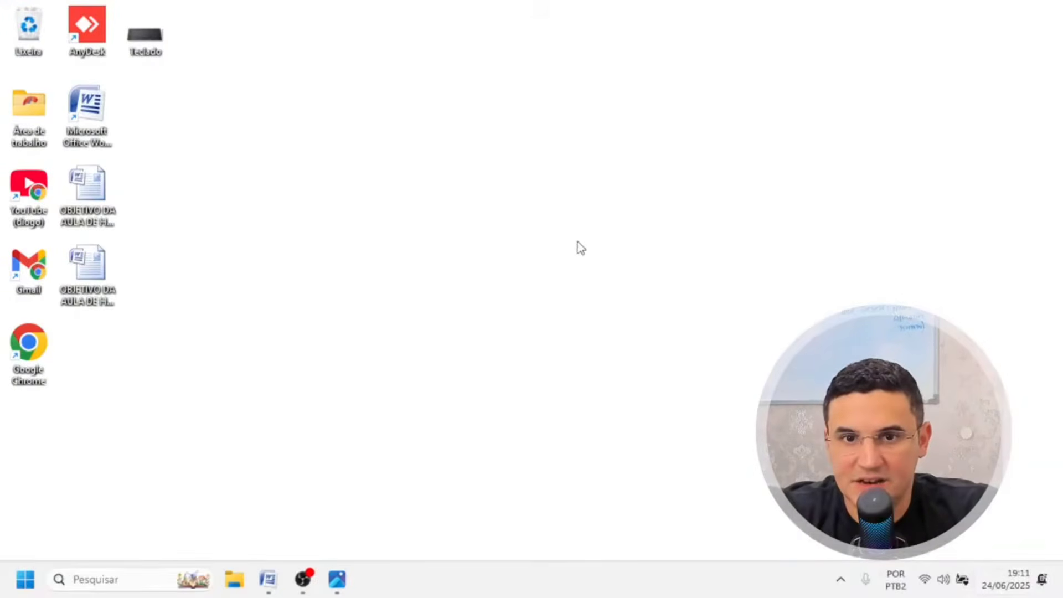
Draw a red annotation in a zoomed desktop view, clear it, and bring up the lesson outline in Word
key(ctrl+1)
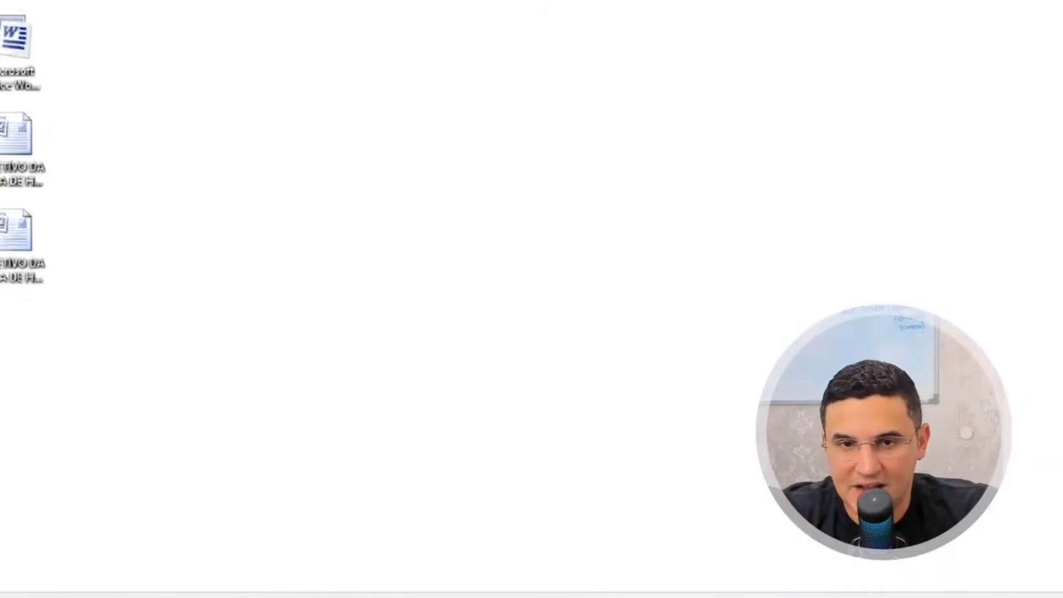
click(195, 523)
mouse_move(546, 305)
mouse_down()
mouse_move(368, 404)
mouse_move(333, 491)
mouse_move(308, 443)
mouse_move(421, 481)
mouse_up()
key(Escape)
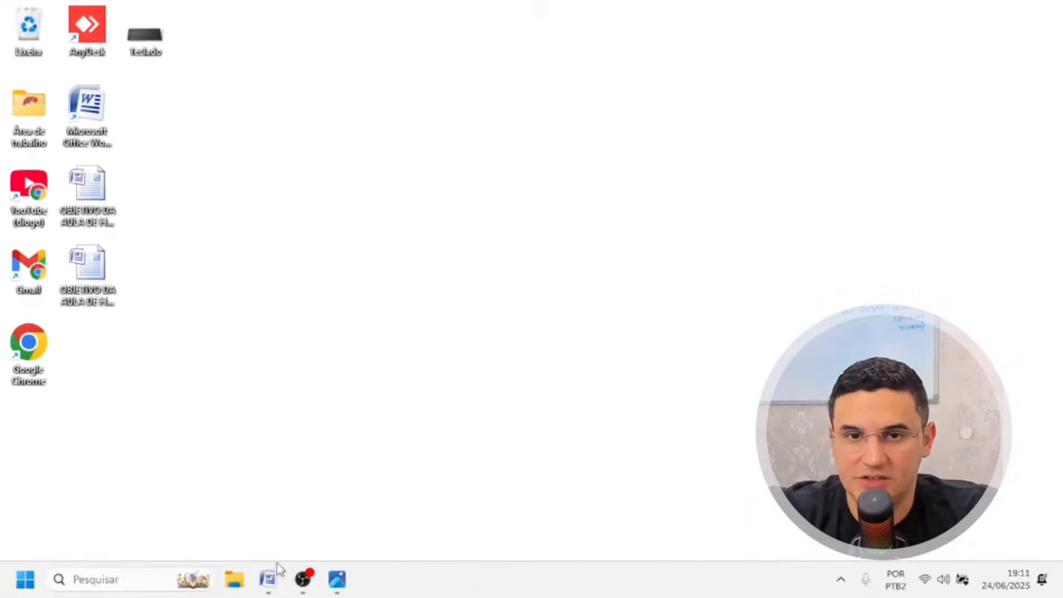
click(269, 581)
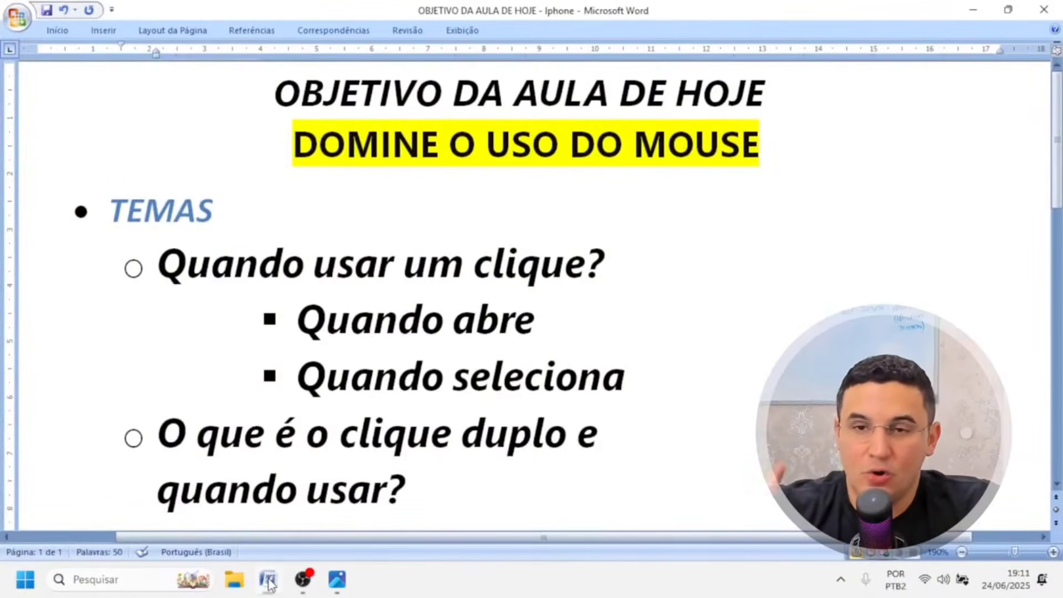
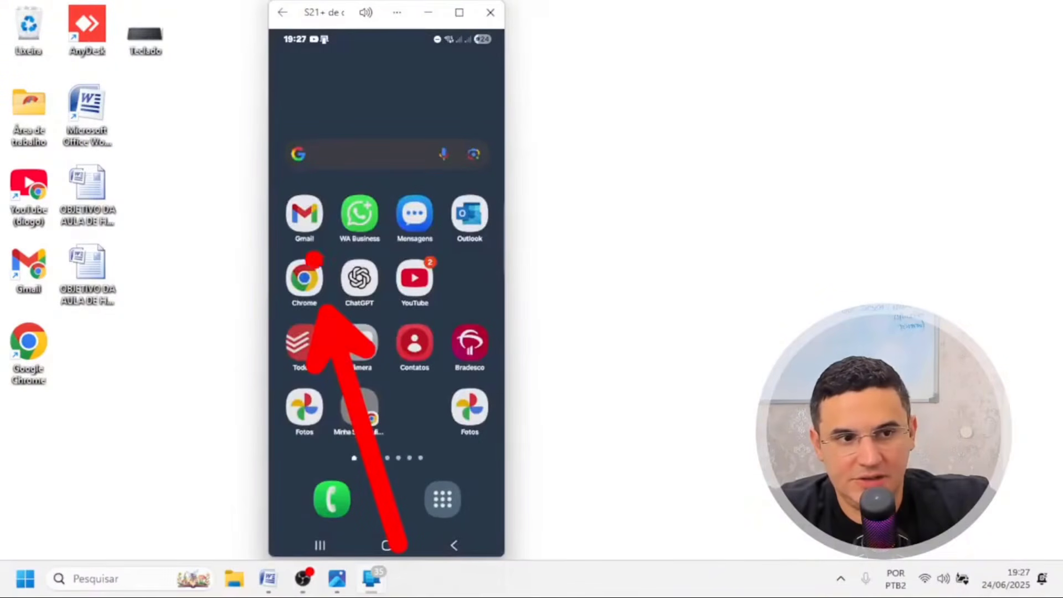
Point a red arrow at the Chrome icon on the mirrored phone screen, clear it, and open Chrome
drag(329, 261, 521, 125)
key(Escape)
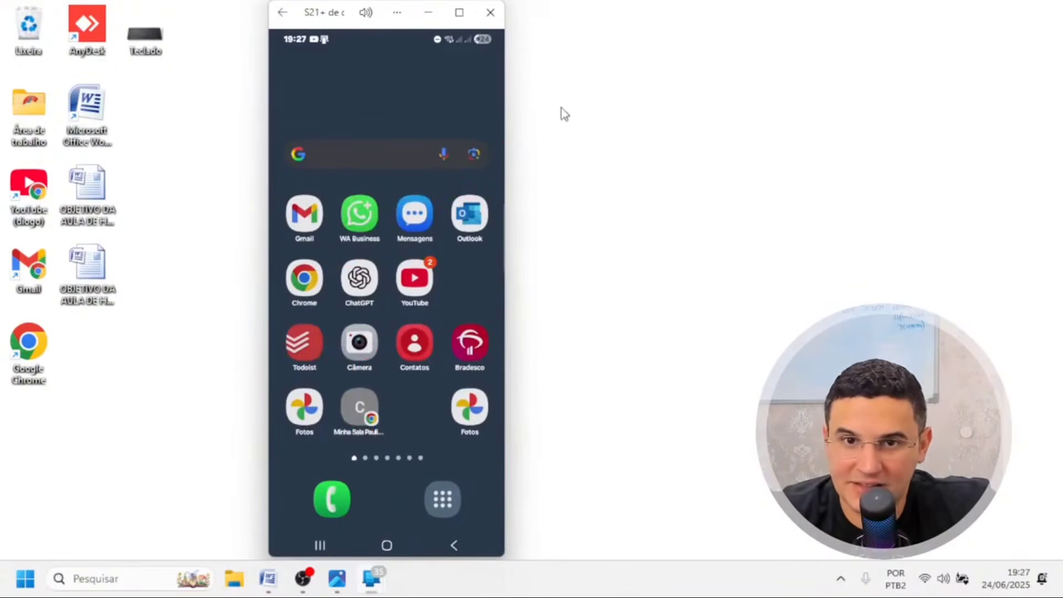
click(312, 275)
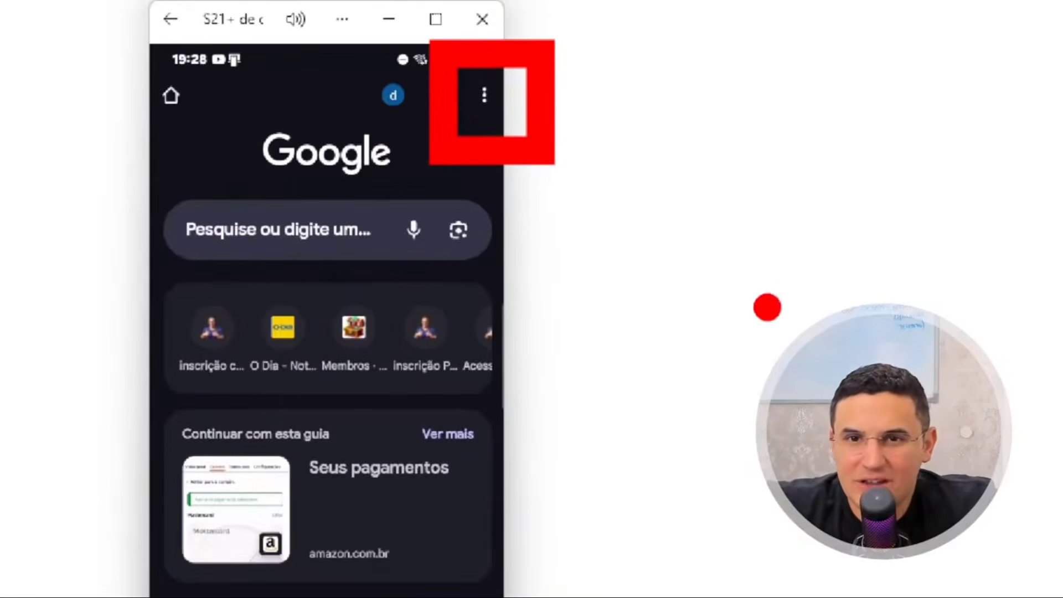
Point a freehand red arrow at Chrome's three-dot button on the phone, open its menu, and point another arrow at the options
mouse_move(773, 300)
mouse_down()
mouse_move(634, 352)
mouse_move(499, 213)
mouse_move(503, 176)
mouse_move(438, 258)
mouse_up()
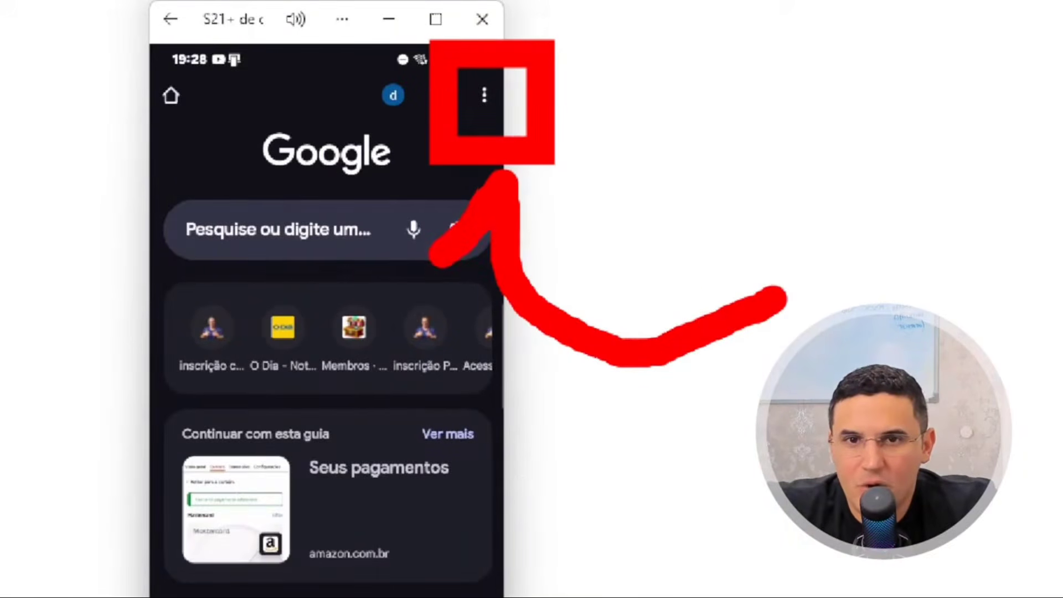
drag(504, 177, 625, 210)
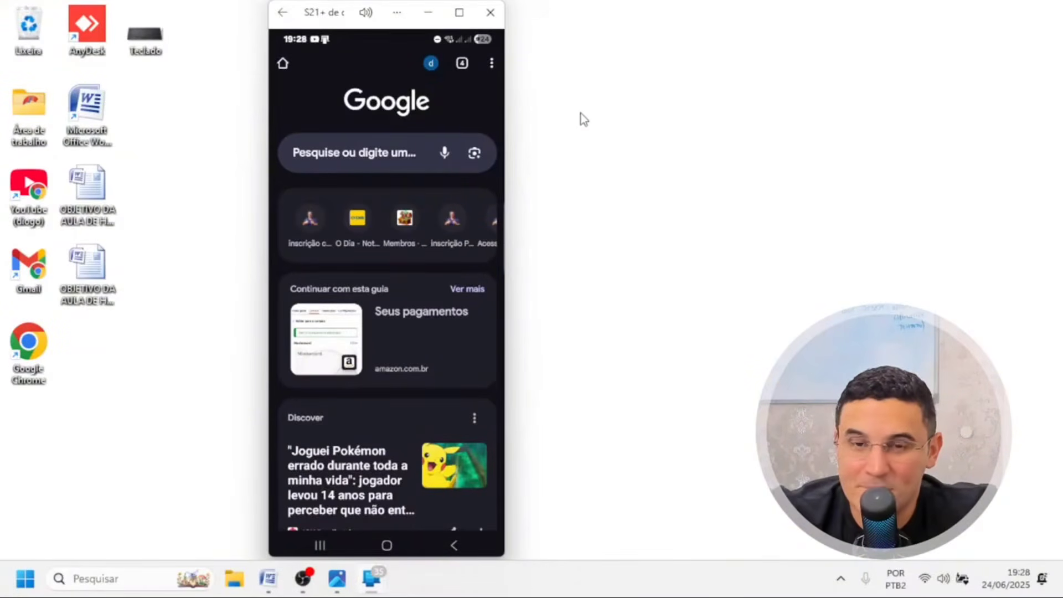
click(492, 64)
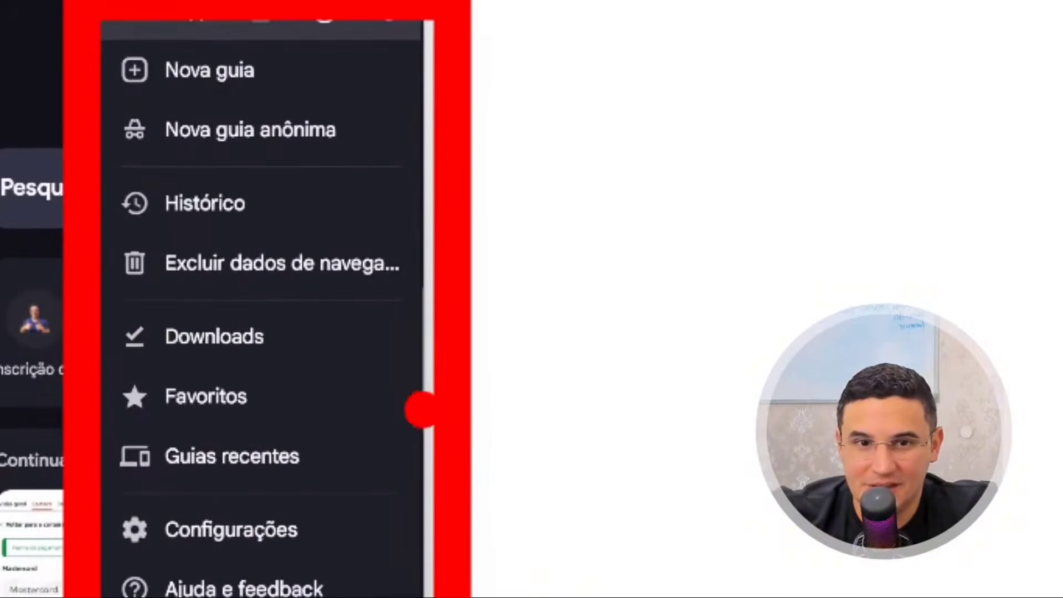
mouse_move(845, 86)
mouse_down()
mouse_move(764, 218)
mouse_move(551, 300)
mouse_up()
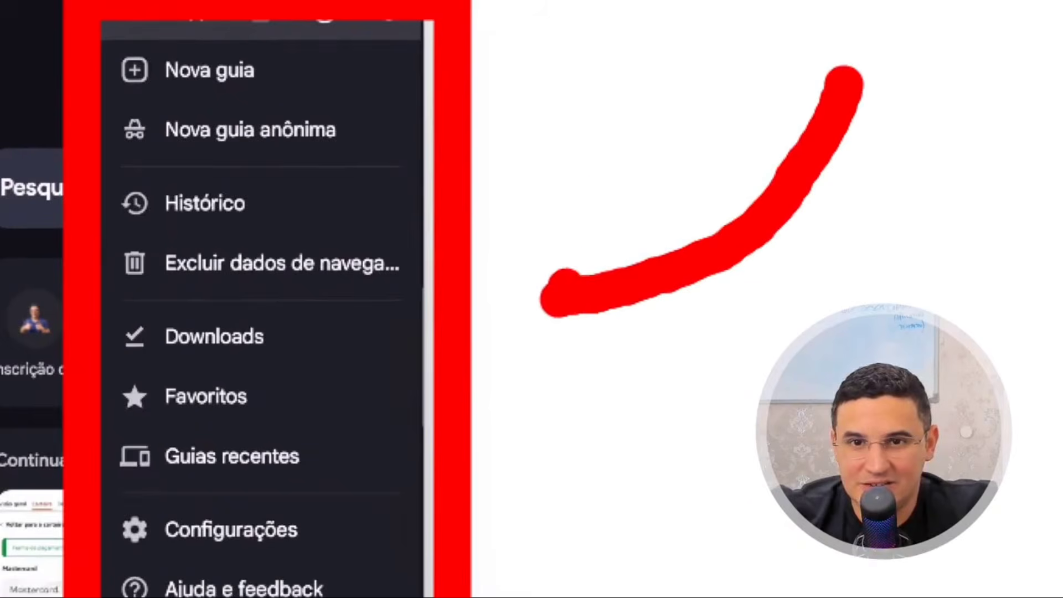
mouse_move(582, 198)
mouse_down()
mouse_move(515, 288)
mouse_move(634, 377)
mouse_up()
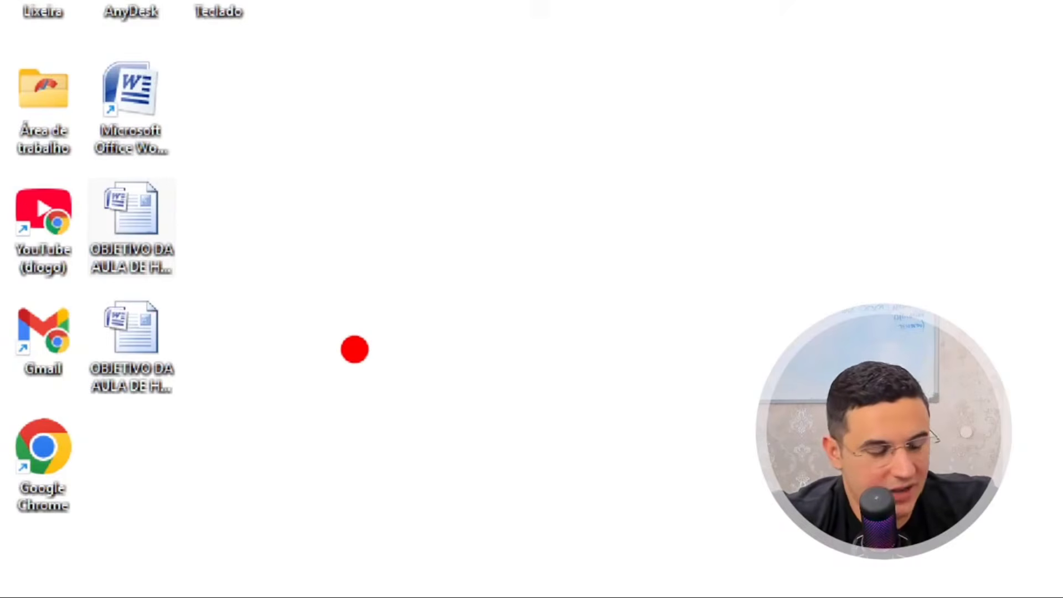
Annotate the desktop icons with a red stroke and dots beside the upper OBJETIVO DA AULA document, clearing the annotations at the end
mouse_move(325, 117)
mouse_down()
mouse_move(294, 204)
mouse_move(208, 228)
mouse_move(277, 263)
mouse_up()
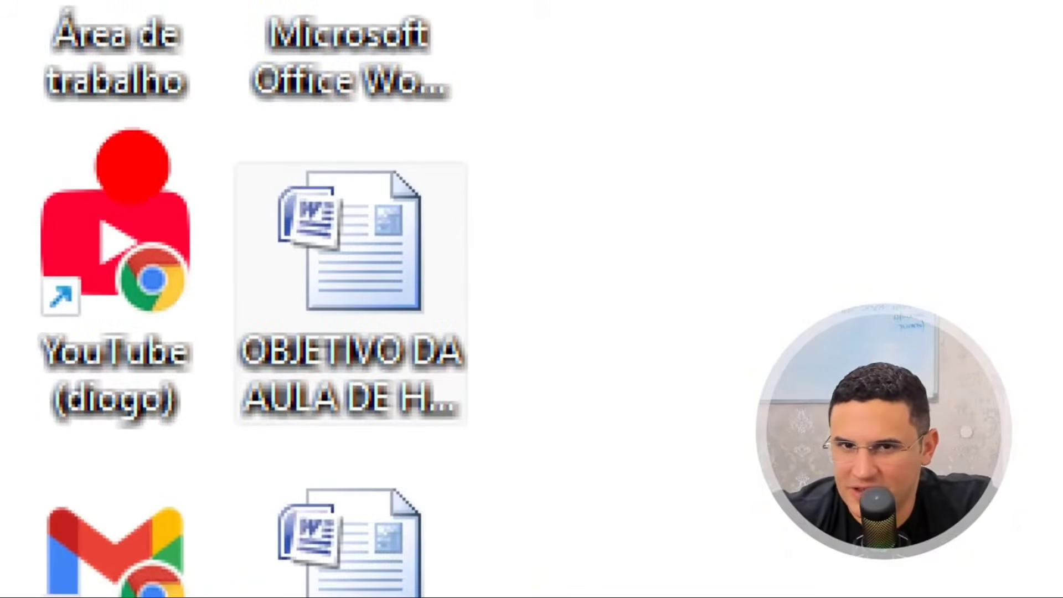
click(462, 145)
drag(443, 246, 473, 246)
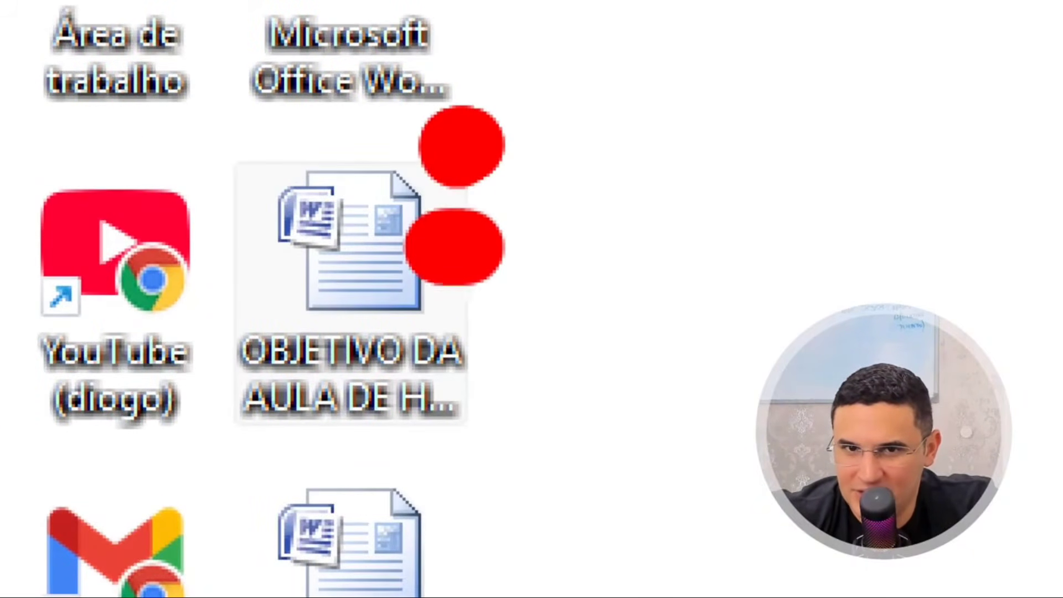
click(432, 343)
click(450, 343)
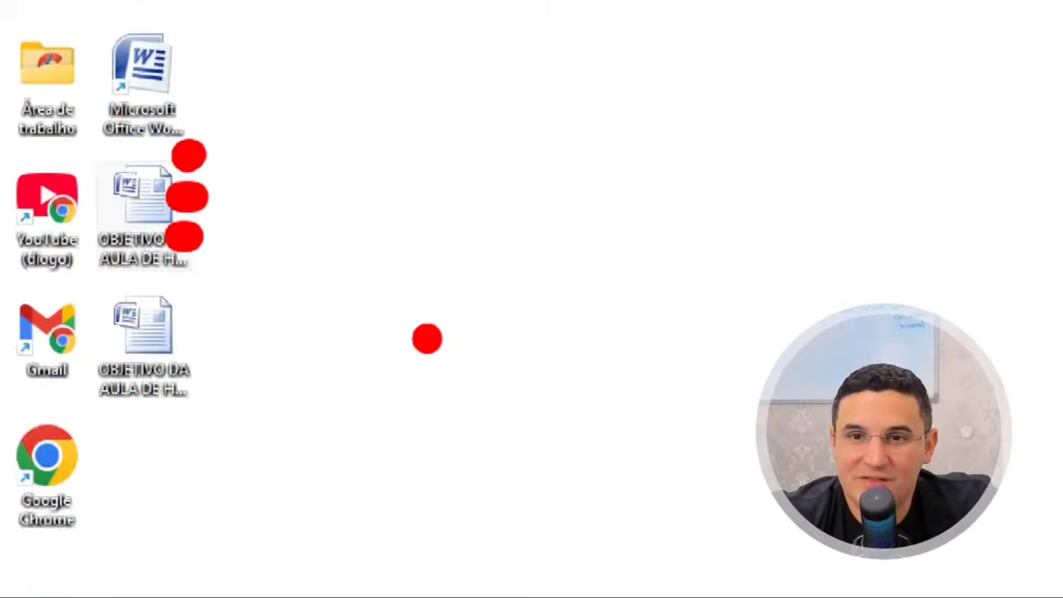
key(Escape)
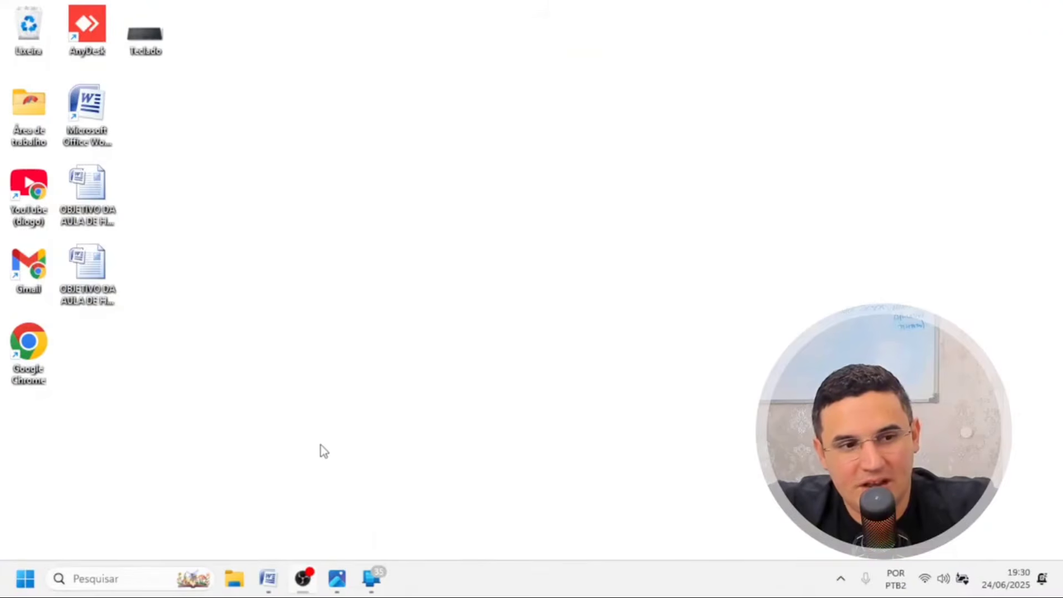
Bring up the mouse picture, mark its right button with a red rectangle and freehand arrow, clear them, and minimize the picture
mouse_move(334, 590)
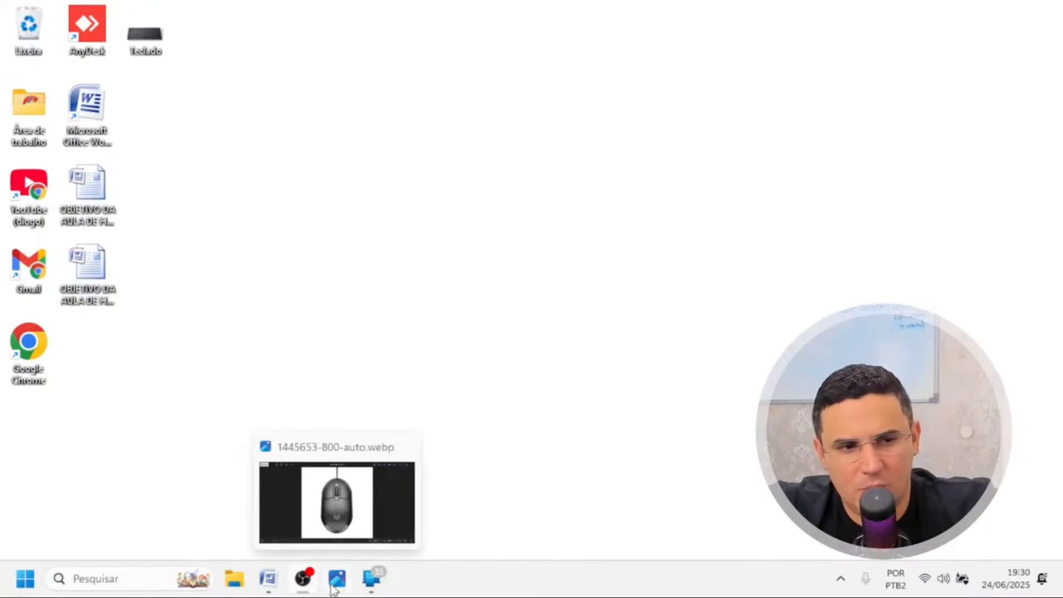
click(324, 518)
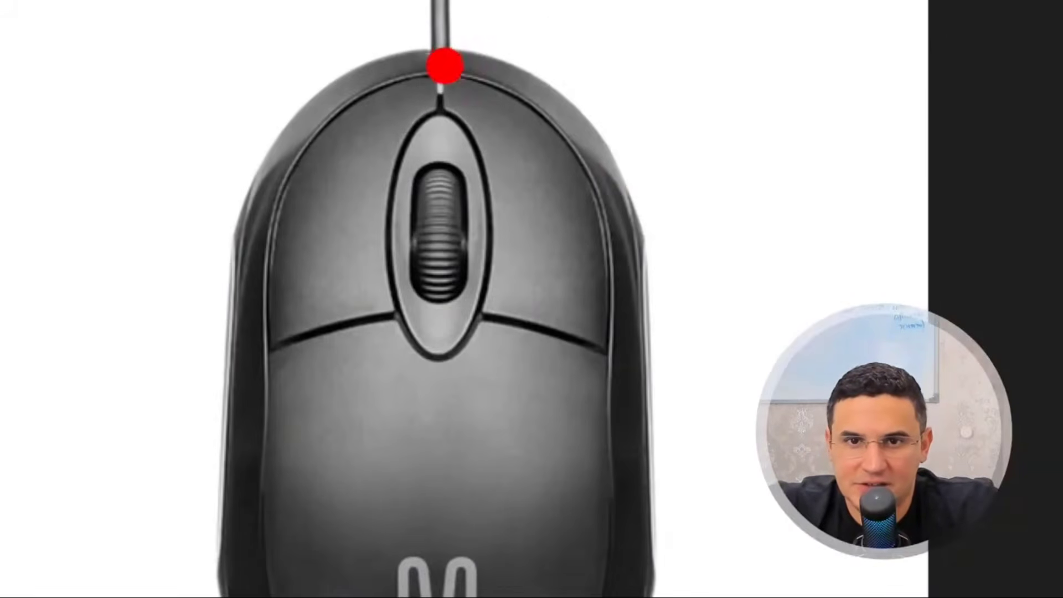
mouse_move(445, 63)
mouse_down()
mouse_move(522, 213)
mouse_move(686, 387)
mouse_up()
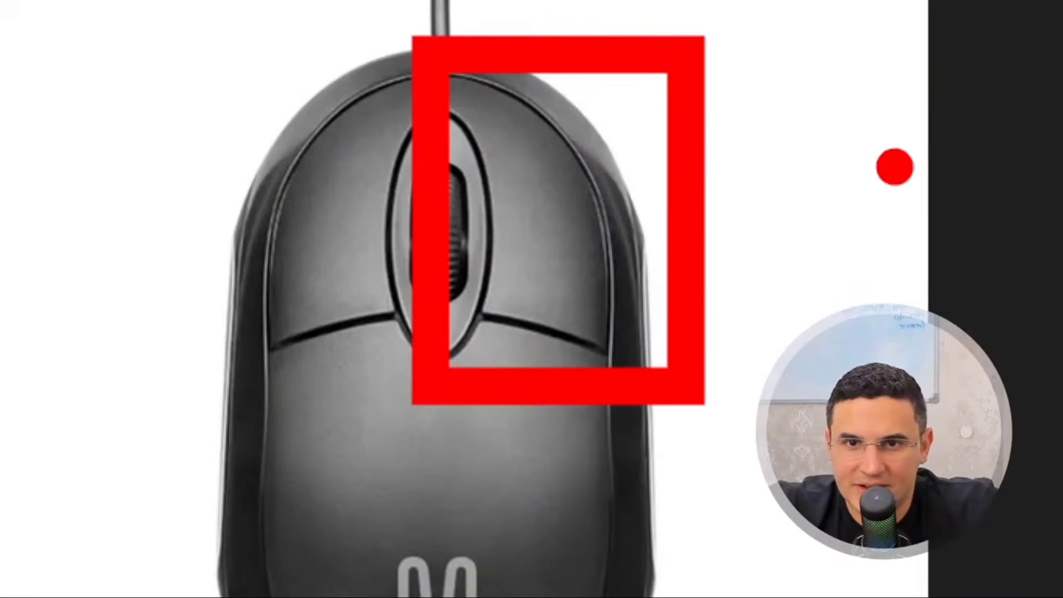
drag(895, 167, 576, 188)
drag(560, 126, 604, 232)
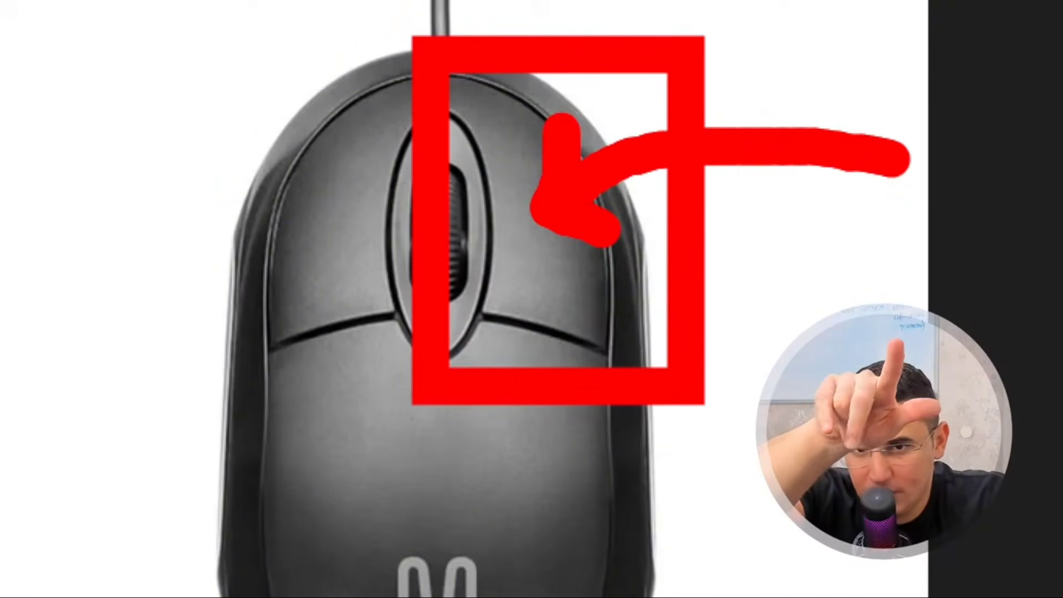
key(Escape)
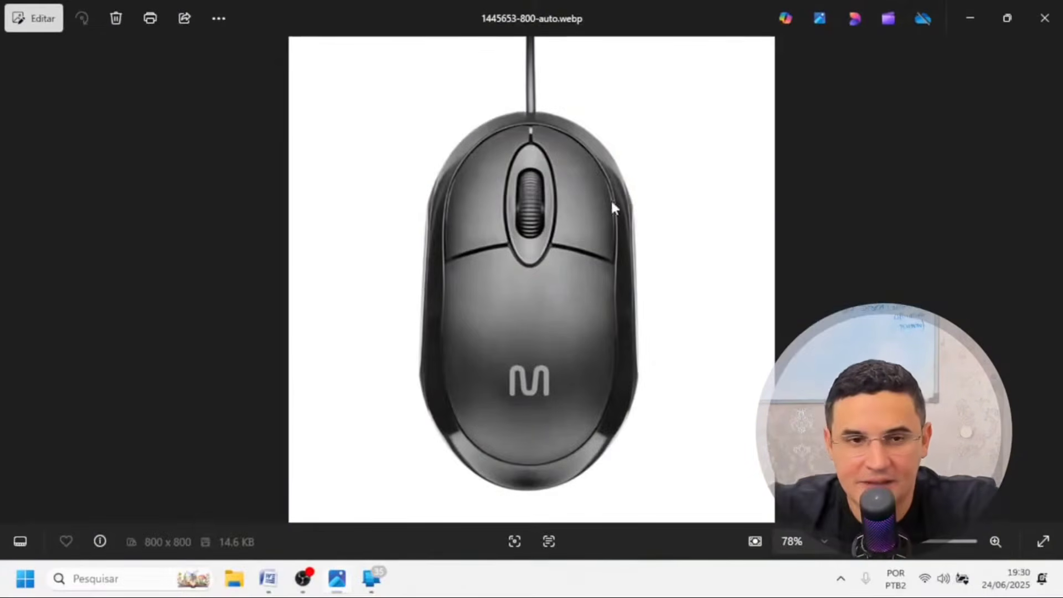
click(971, 20)
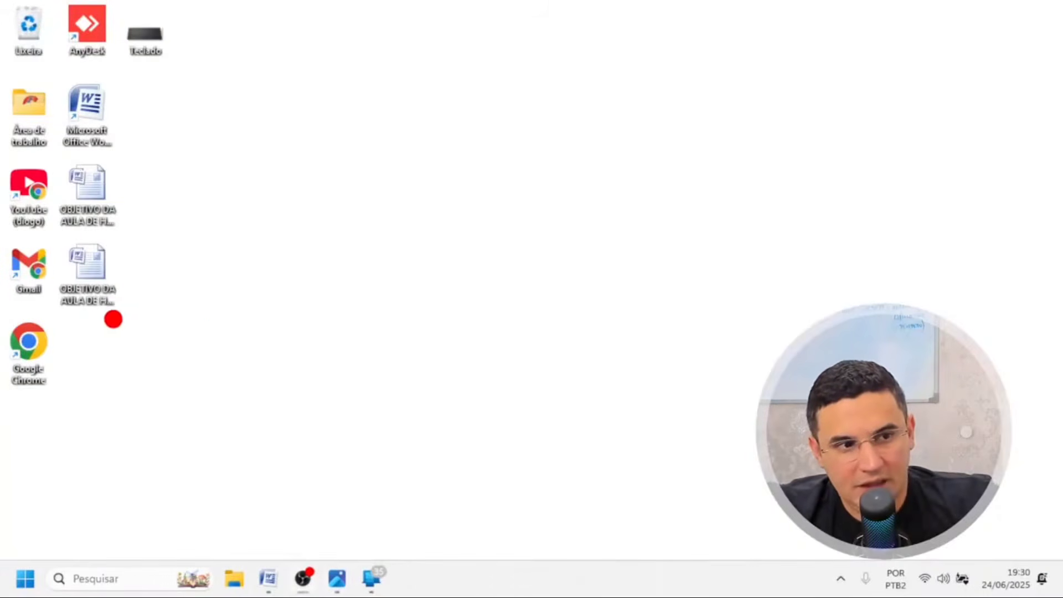
Point two red arrows at the lower OBJETIVO DA AULA document on the desktop and clear them
drag(113, 320, 238, 468)
drag(111, 250, 567, 54)
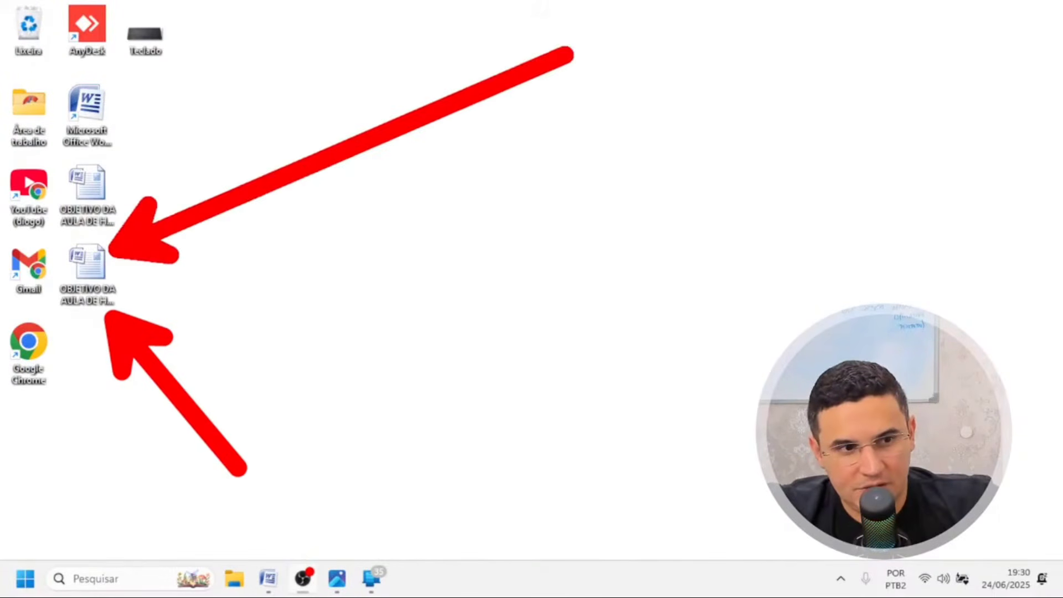
key(Escape)
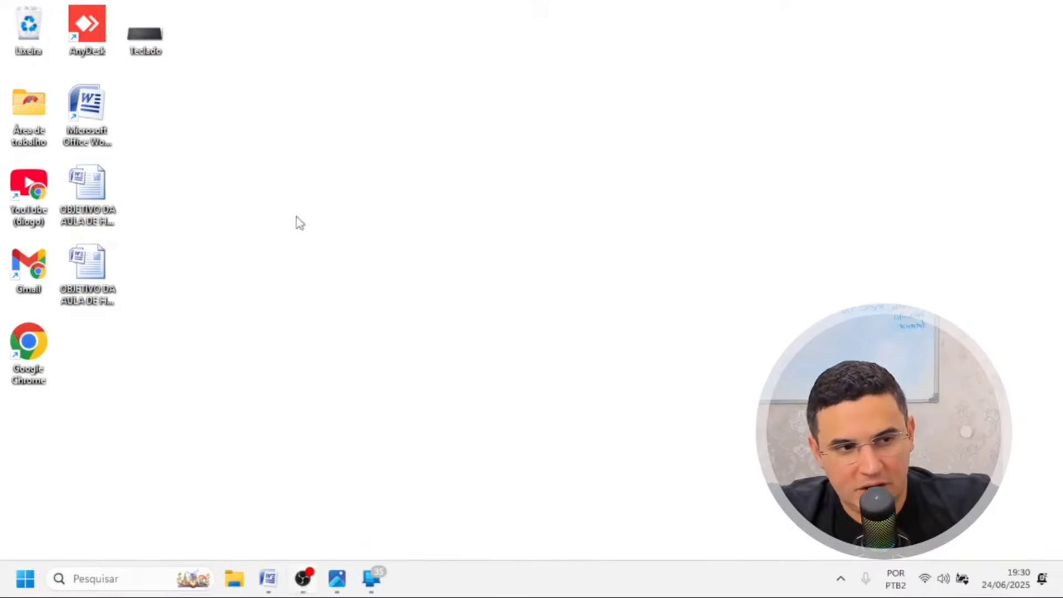
Open the lower document's context menu, frame it with a red rectangle, point two freehand arrows at it, and clear the annotations
right_click(97, 269)
key(ctrl+2)
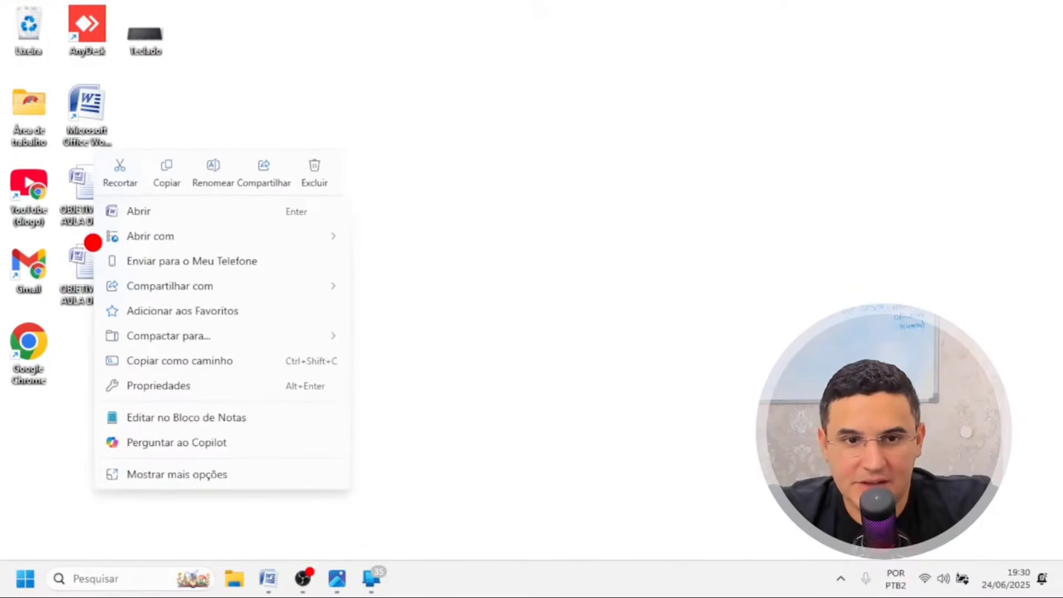
mouse_move(86, 135)
mouse_down()
mouse_move(62, 160)
mouse_move(204, 238)
mouse_move(339, 403)
mouse_move(389, 514)
mouse_up()
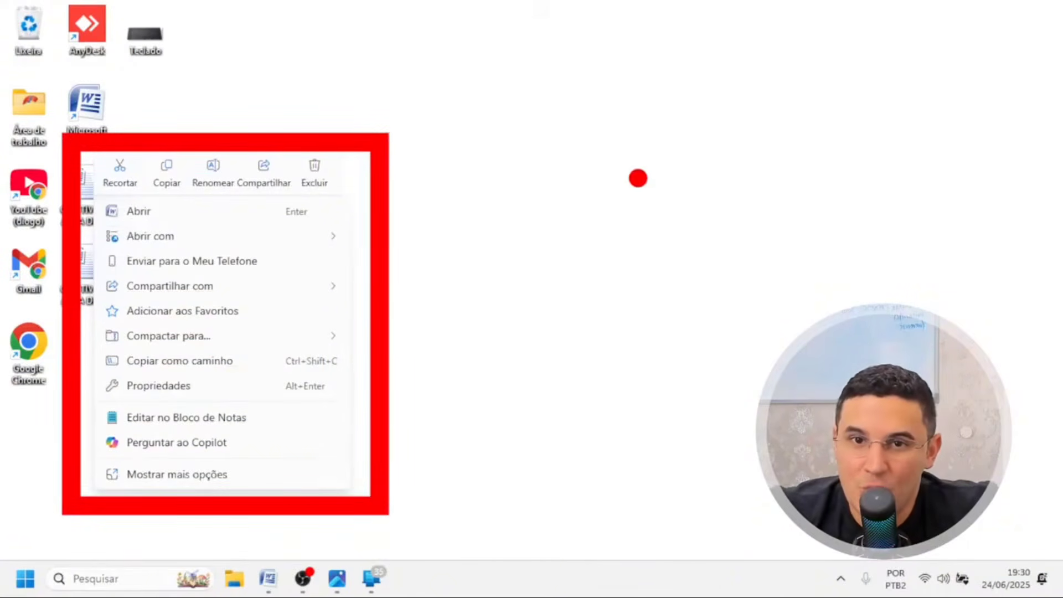
mouse_move(560, 93)
mouse_down()
mouse_move(559, 142)
mouse_move(465, 227)
mouse_up()
mouse_move(470, 170)
mouse_down()
mouse_move(435, 232)
mouse_move(507, 276)
mouse_up()
mouse_move(558, 453)
mouse_down()
mouse_move(498, 357)
mouse_move(466, 335)
mouse_move(505, 323)
mouse_move(429, 336)
mouse_move(470, 385)
mouse_up()
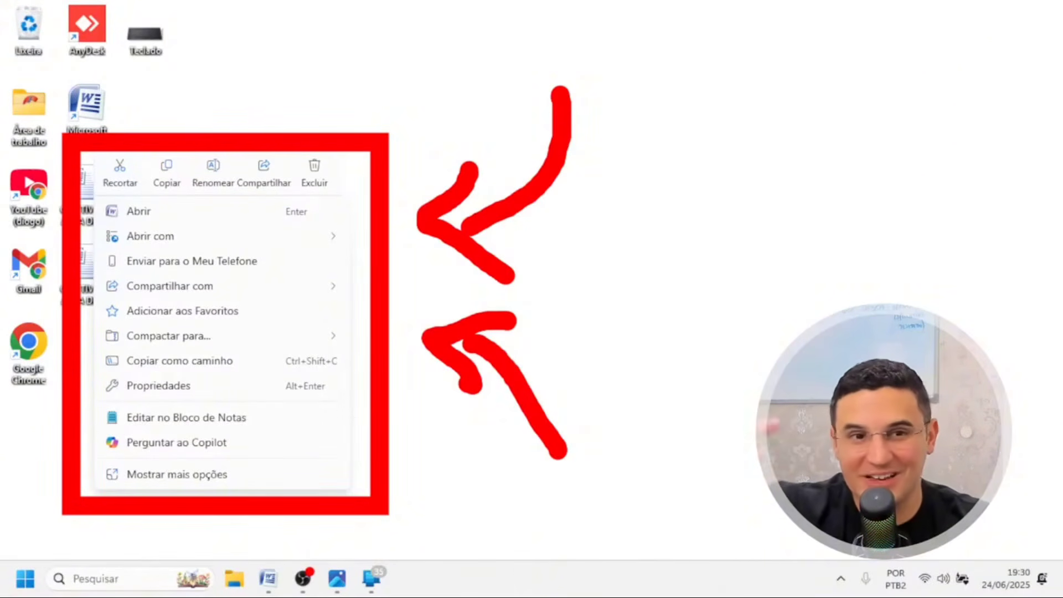
key(Escape)
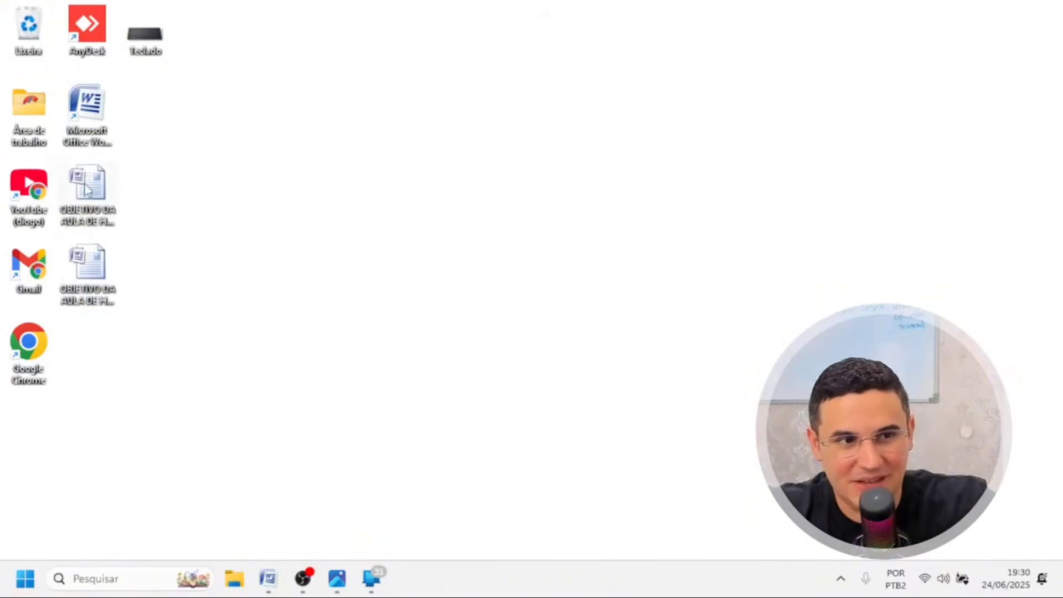
Open the context menus of the upper document, the Start button and the File Explorer taskbar icon, marking the last two in red
right_click(84, 185)
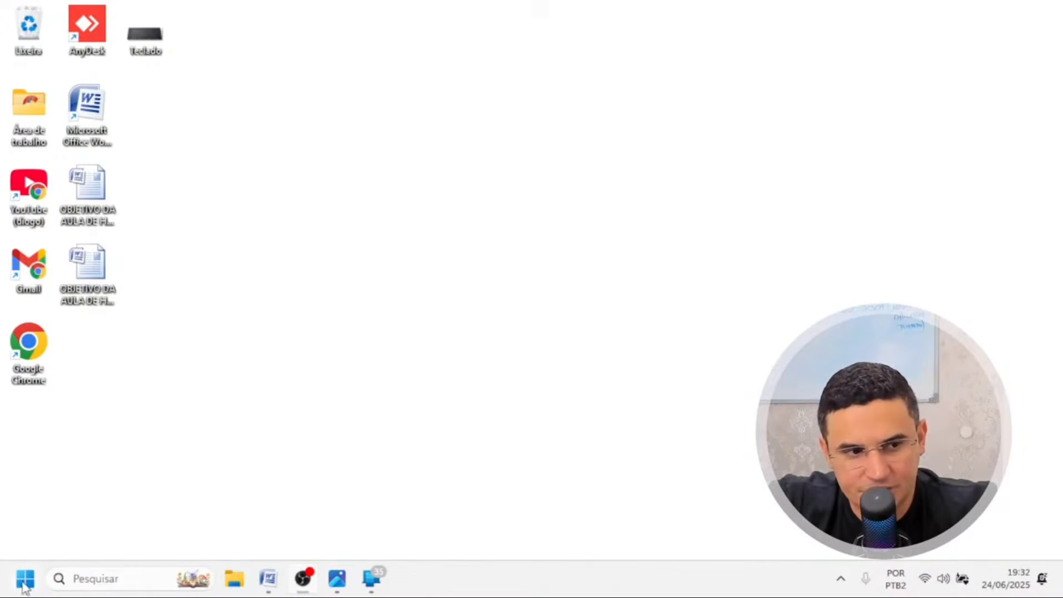
right_click(23, 588)
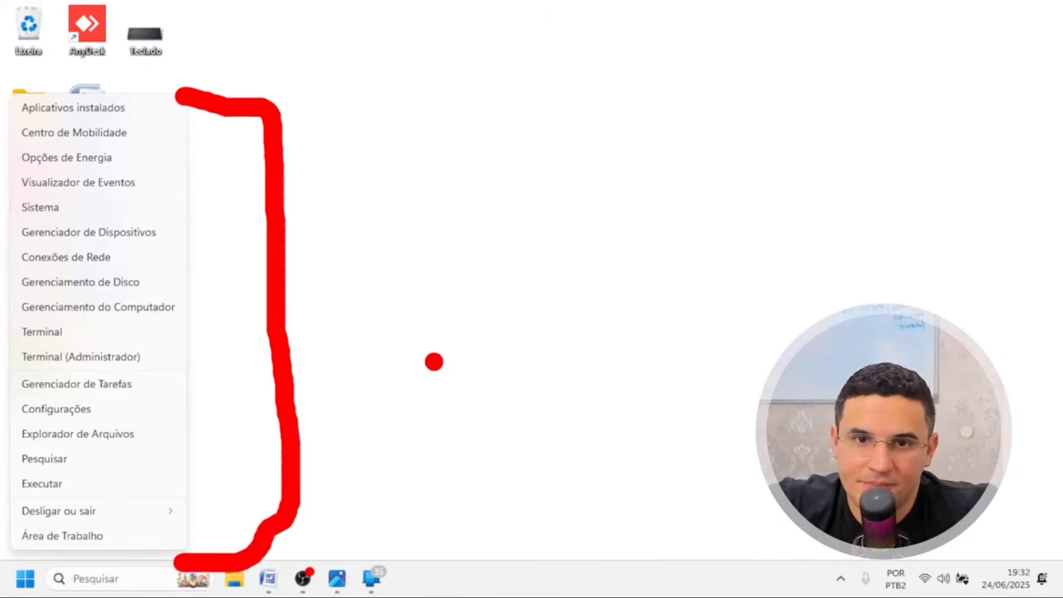
key(Escape)
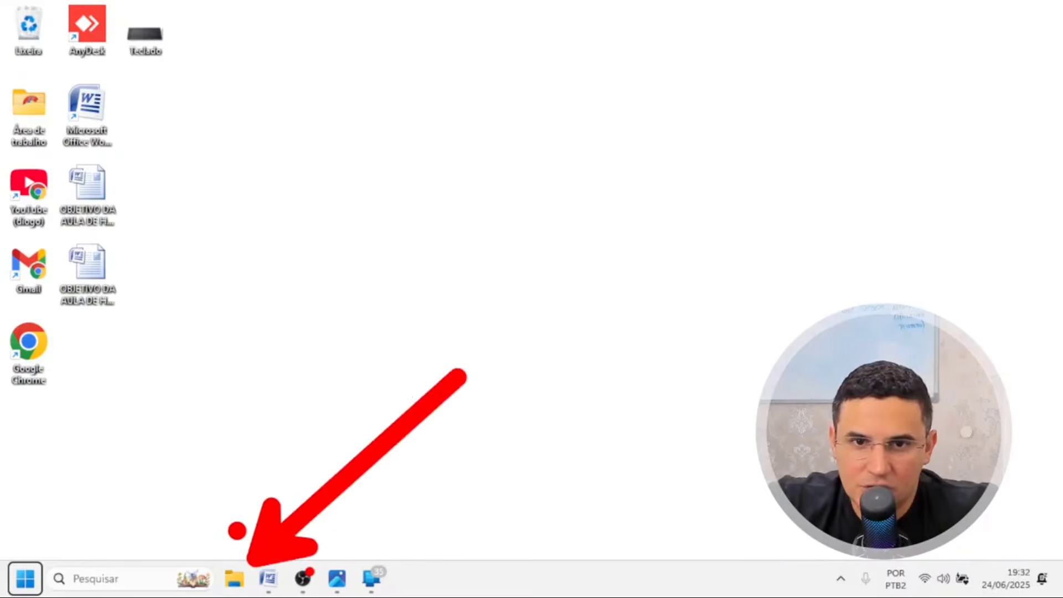
right_click(235, 588)
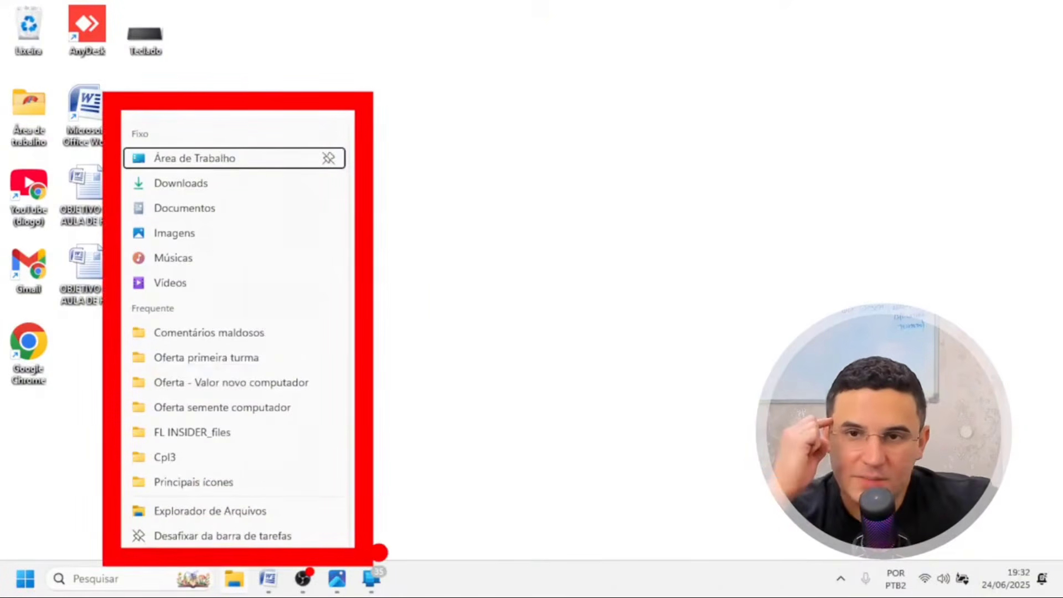
click(380, 552)
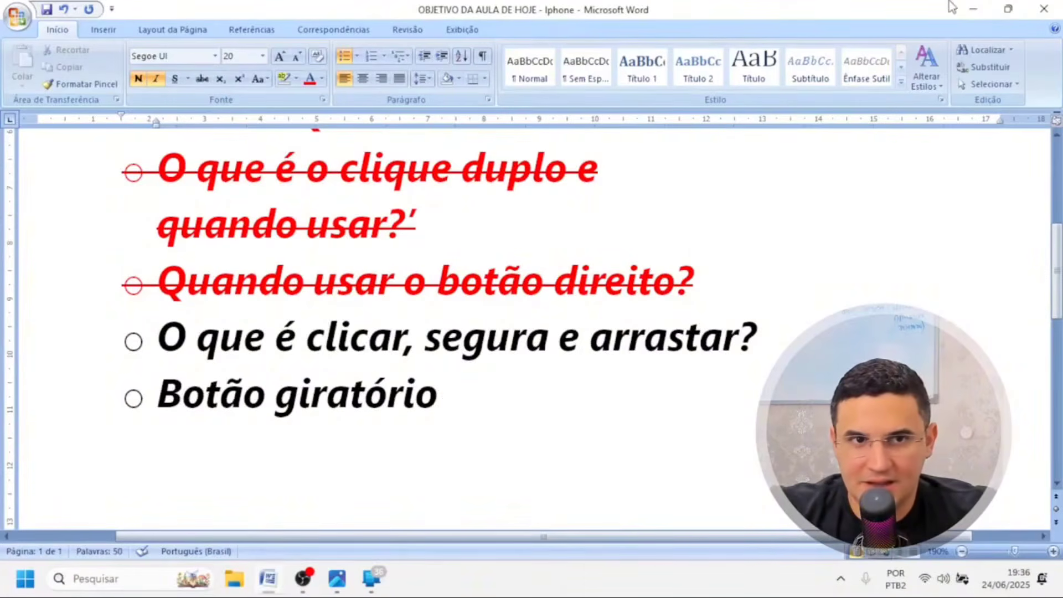
Minimize the lesson outline document in Word
click(973, 9)
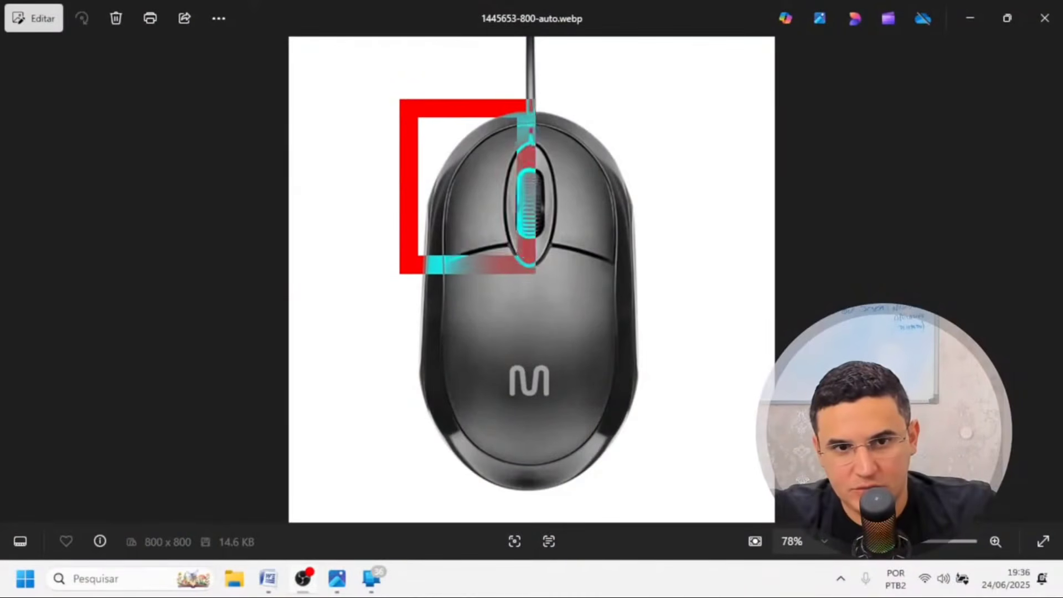
Point a red arrow at the framed left mouse button and another at the right button, clearing each, and minimize the mouse photo
drag(324, 376, 315, 220)
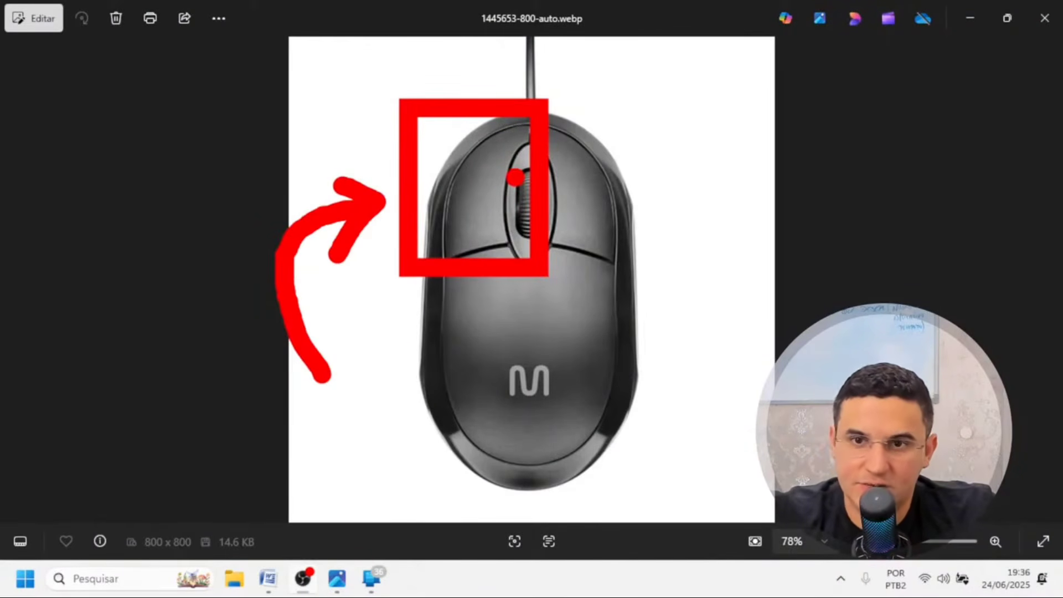
key(Escape)
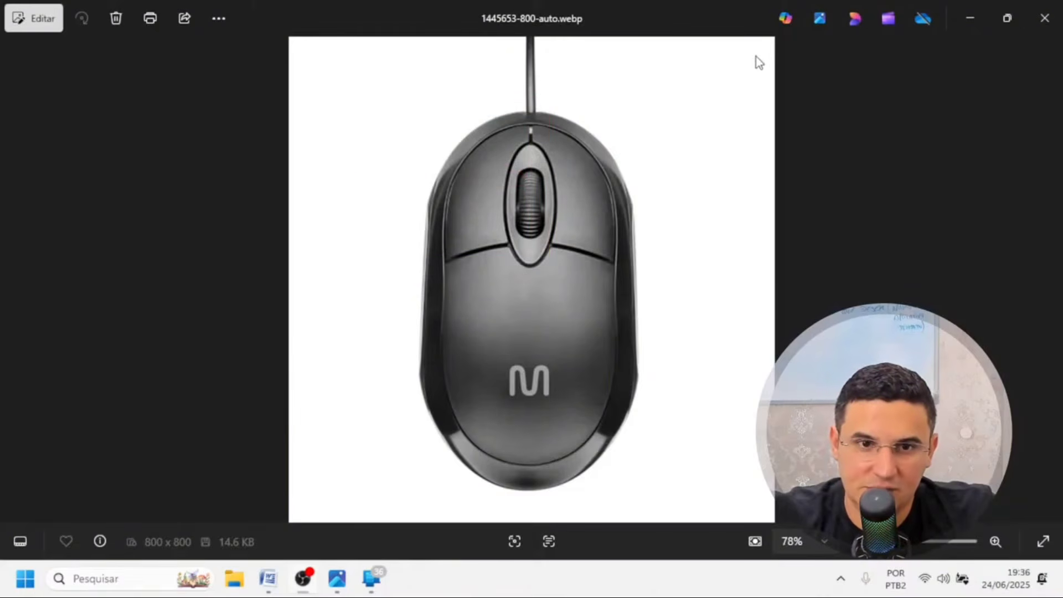
mouse_move(716, 52)
mouse_down()
mouse_move(705, 119)
mouse_move(638, 173)
mouse_up()
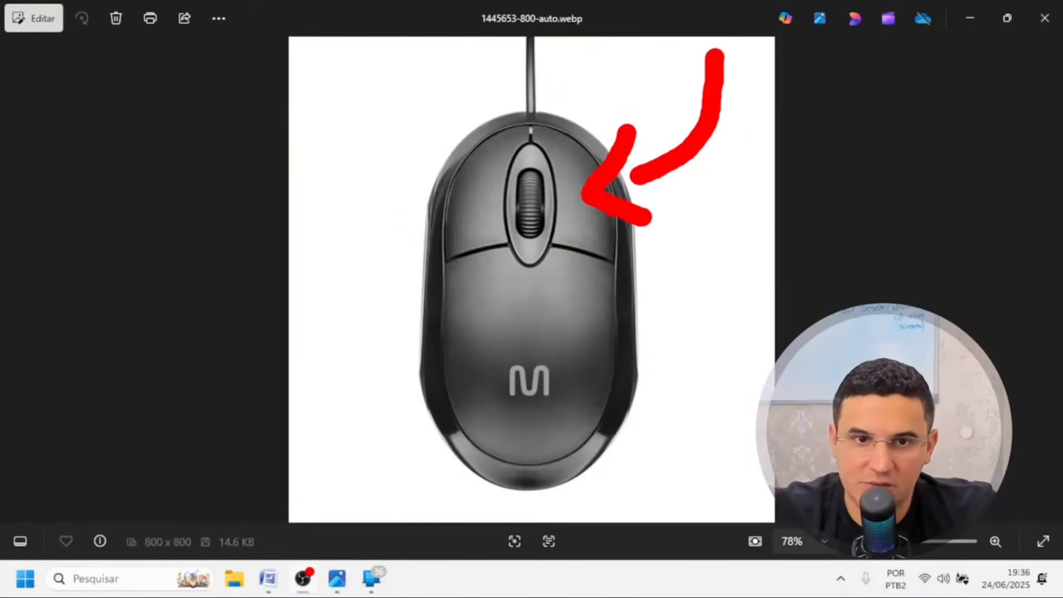
key(Escape)
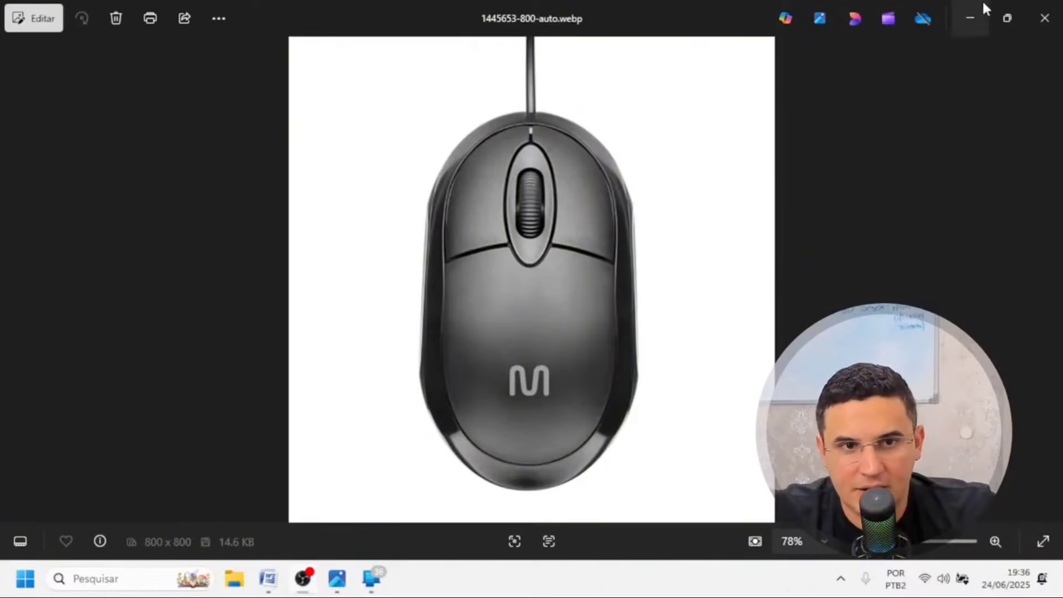
click(971, 14)
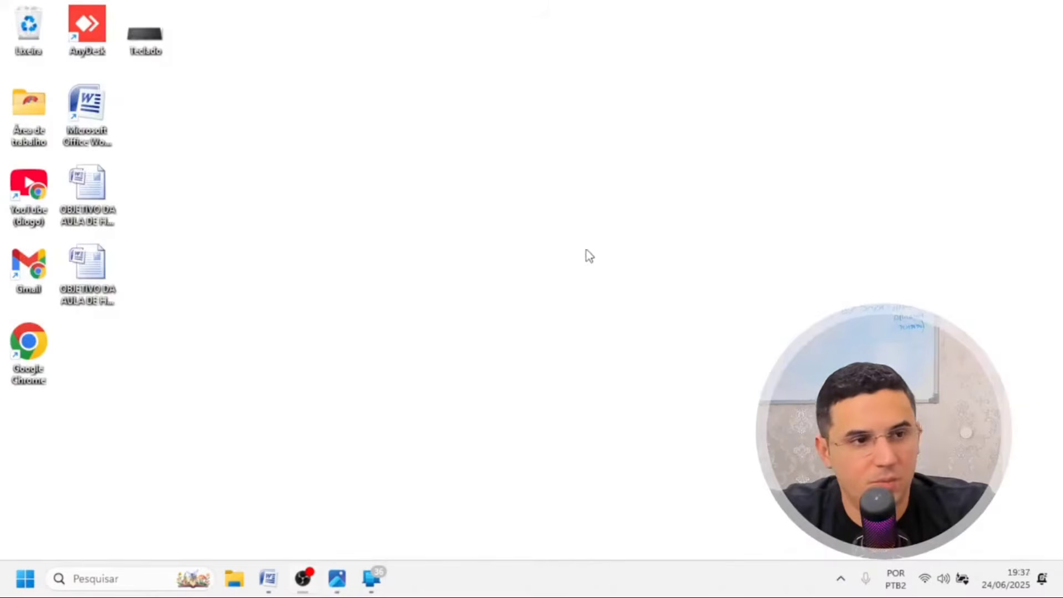
Frame the lower OBJETIVO DA AULA document in red, draw an arrow from it to a circle on the empty desktop, and clear the annotations
key(ctrl+2)
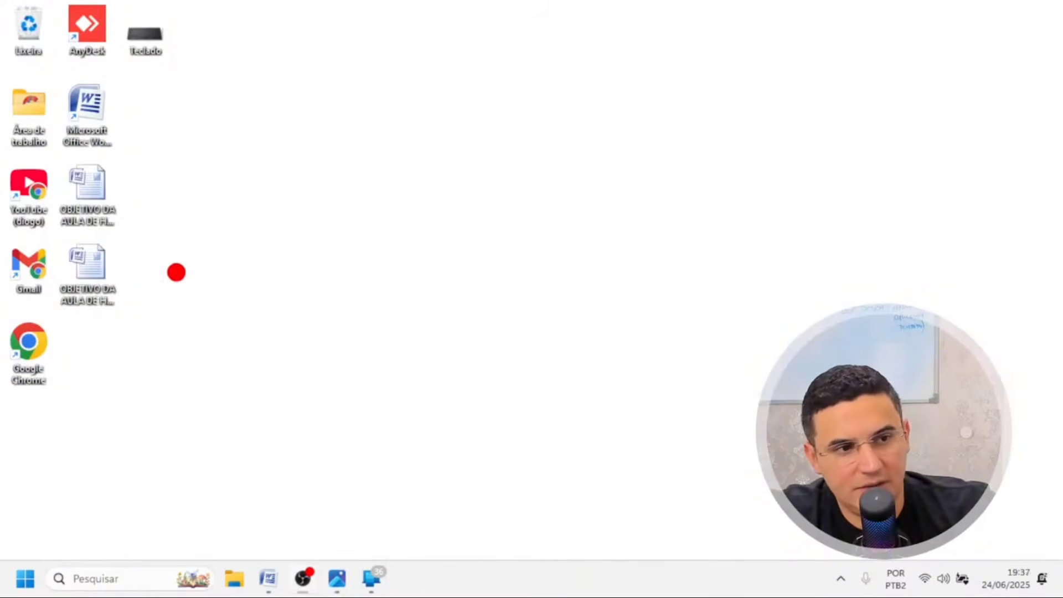
drag(37, 222, 150, 350)
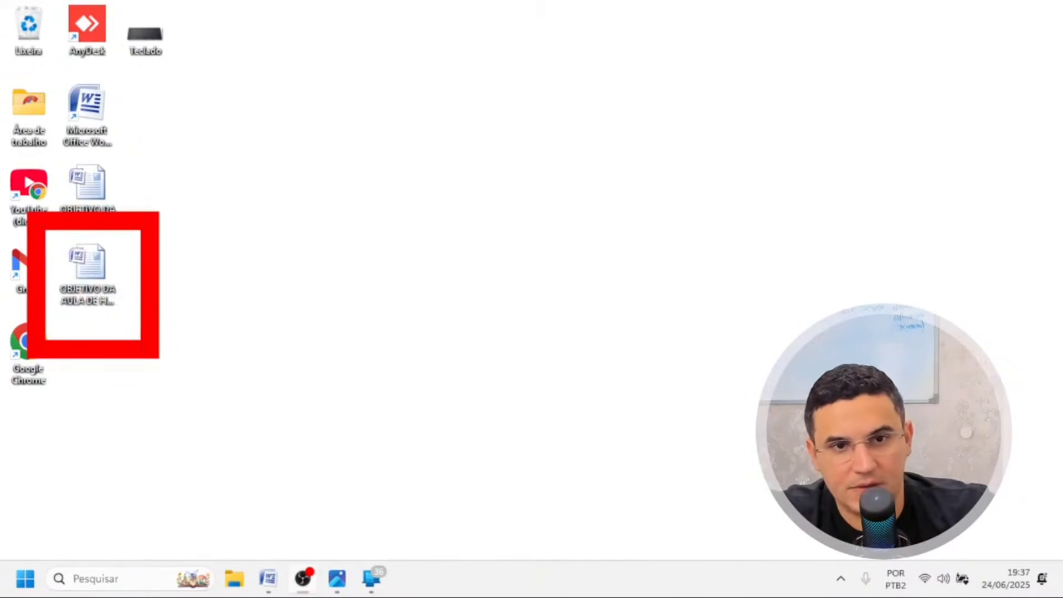
drag(158, 289, 563, 210)
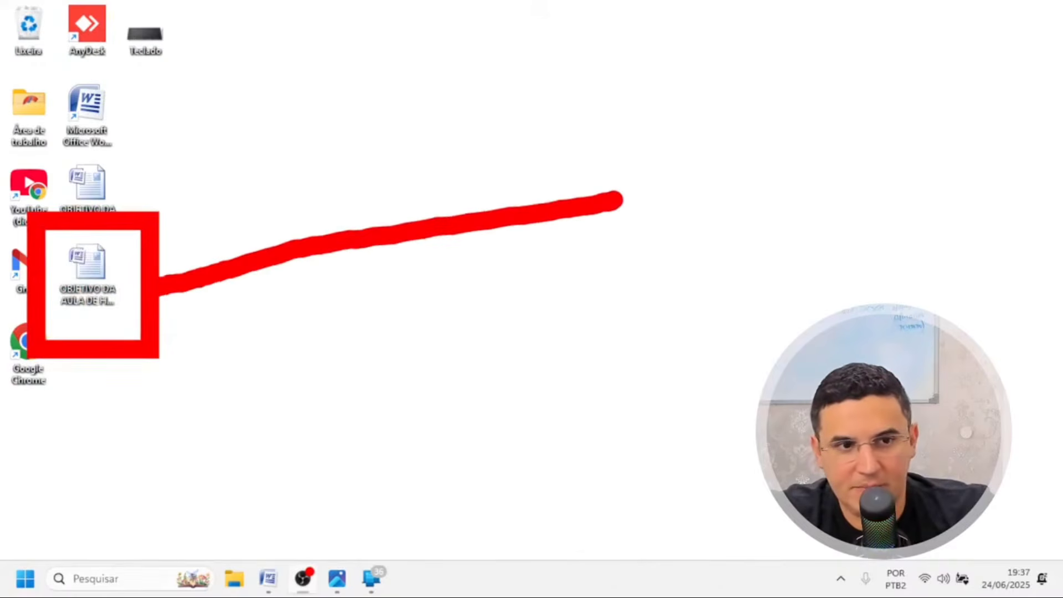
drag(590, 247, 657, 192)
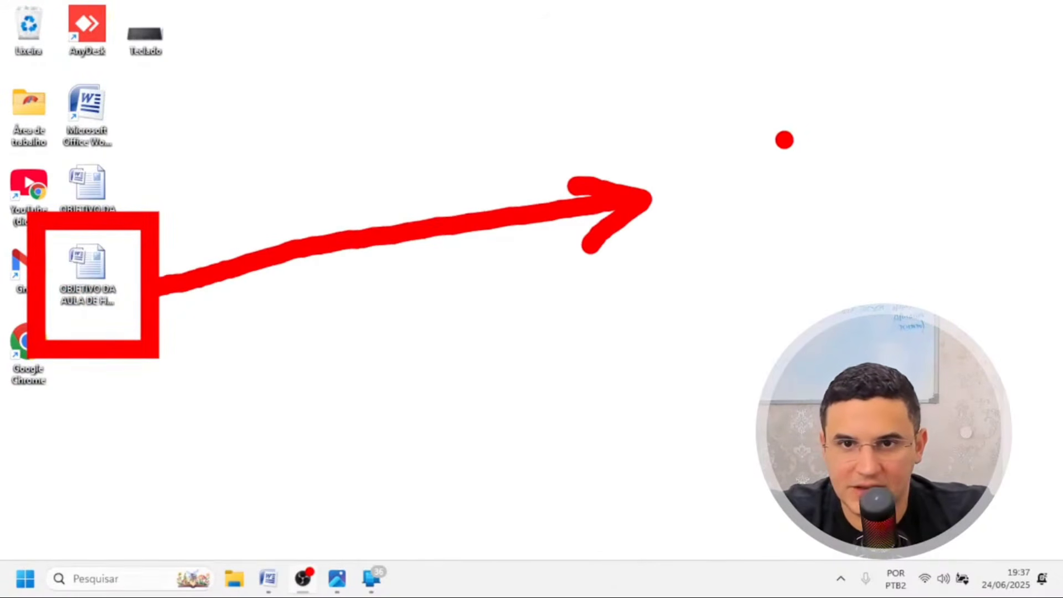
mouse_move(784, 138)
mouse_down()
mouse_move(664, 221)
mouse_move(837, 165)
mouse_up()
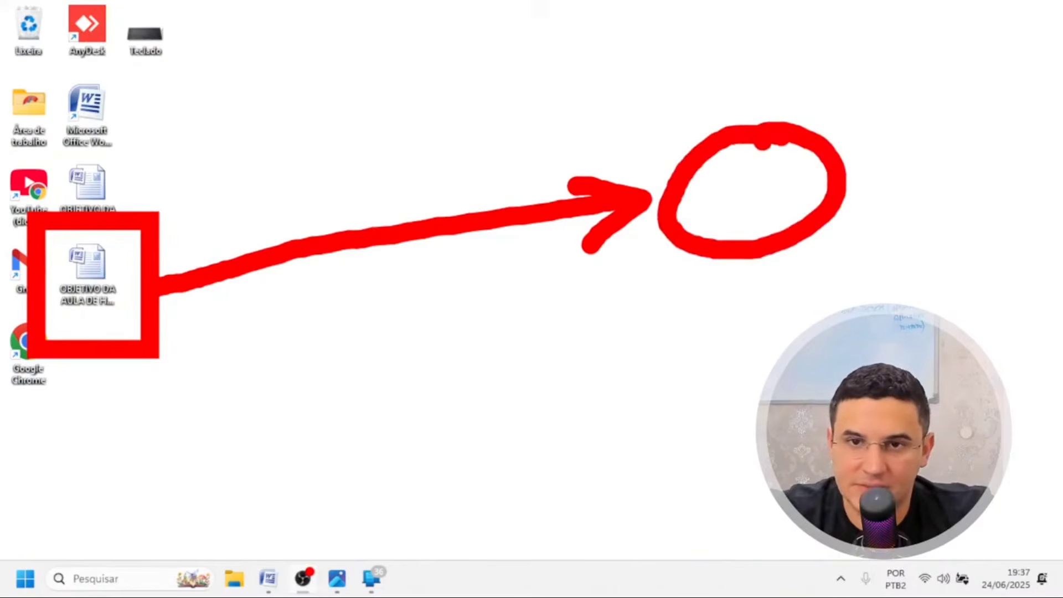
key(Escape)
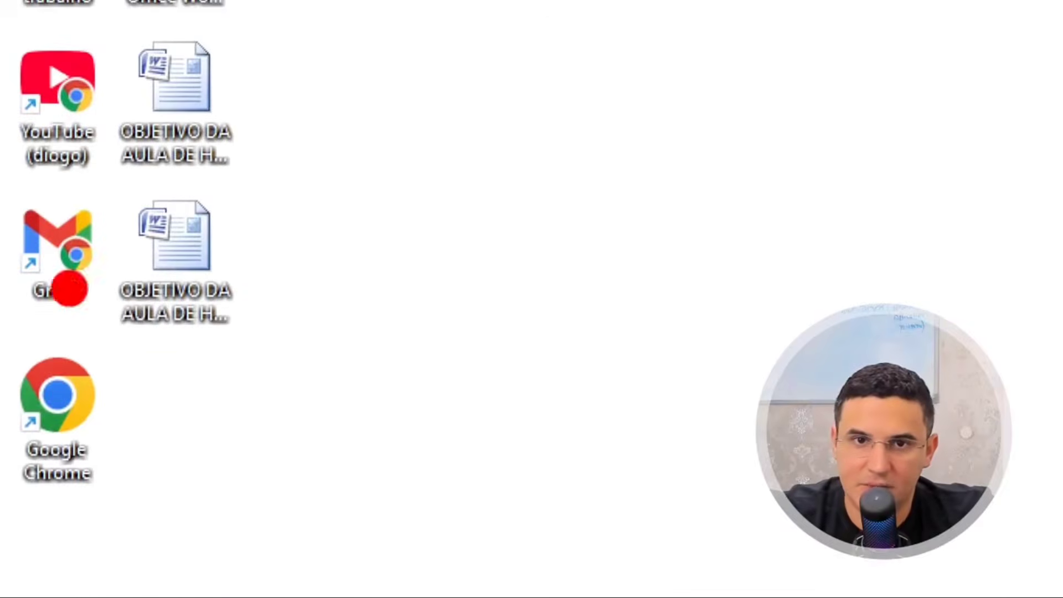
Move the lower document to the empty far side of the desktop, briefly frame the remaining document in red, and move it directly above the first
mouse_move(74, 259)
mouse_down()
mouse_move(126, 278)
mouse_move(262, 262)
mouse_move(658, 172)
mouse_move(704, 189)
mouse_move(700, 212)
mouse_up()
key(Escape)
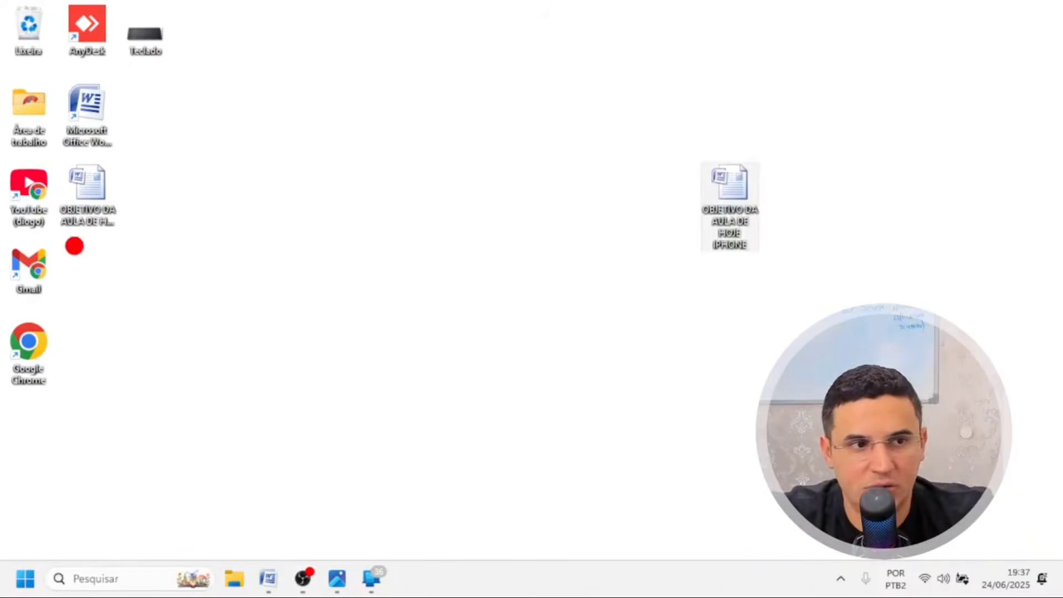
drag(42, 148, 158, 253)
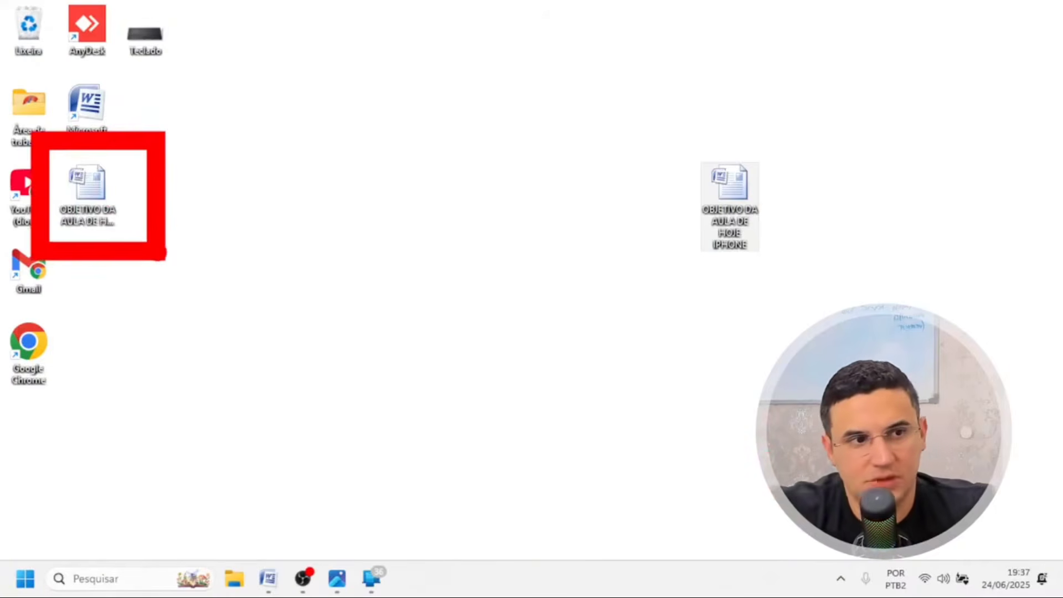
key(Escape)
drag(98, 197, 738, 98)
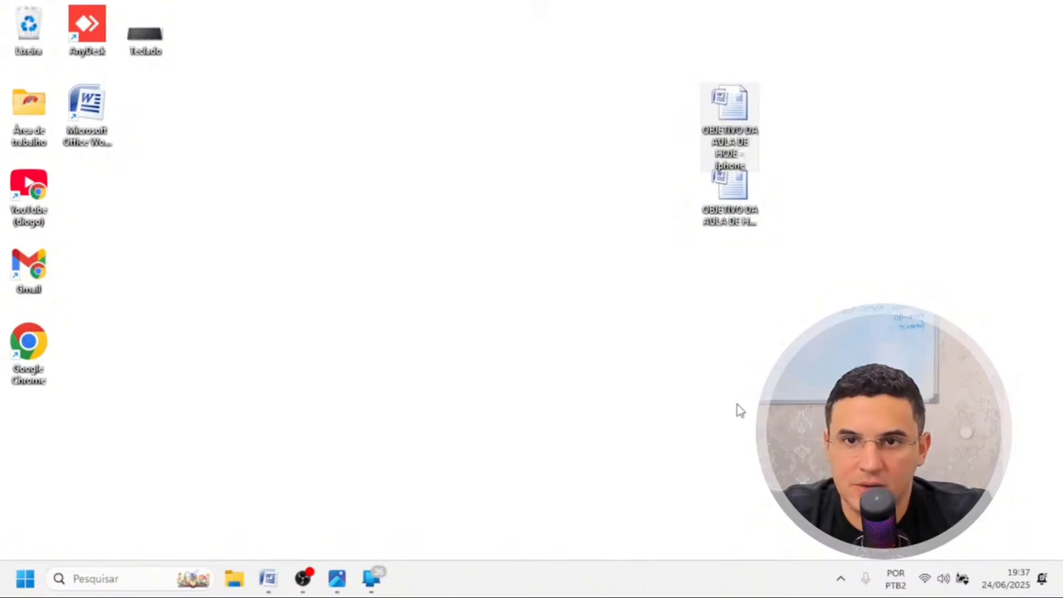
Move the Google Chrome shortcut across the desktop to directly below the two OBJETIVO DA AULA documents
click(303, 376)
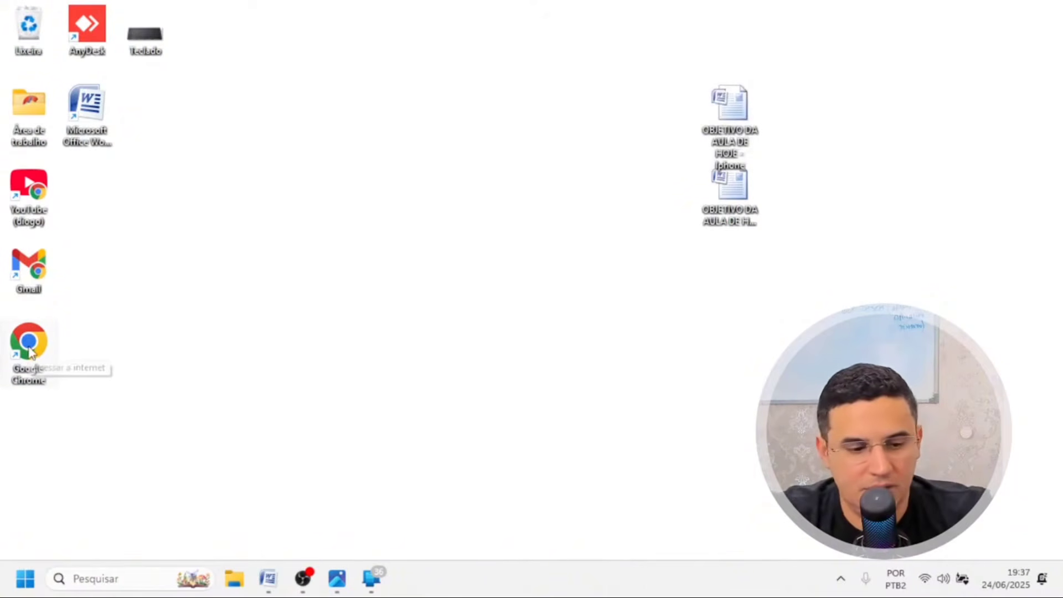
mouse_move(80, 344)
mouse_down()
mouse_move(581, 277)
mouse_move(692, 274)
mouse_up()
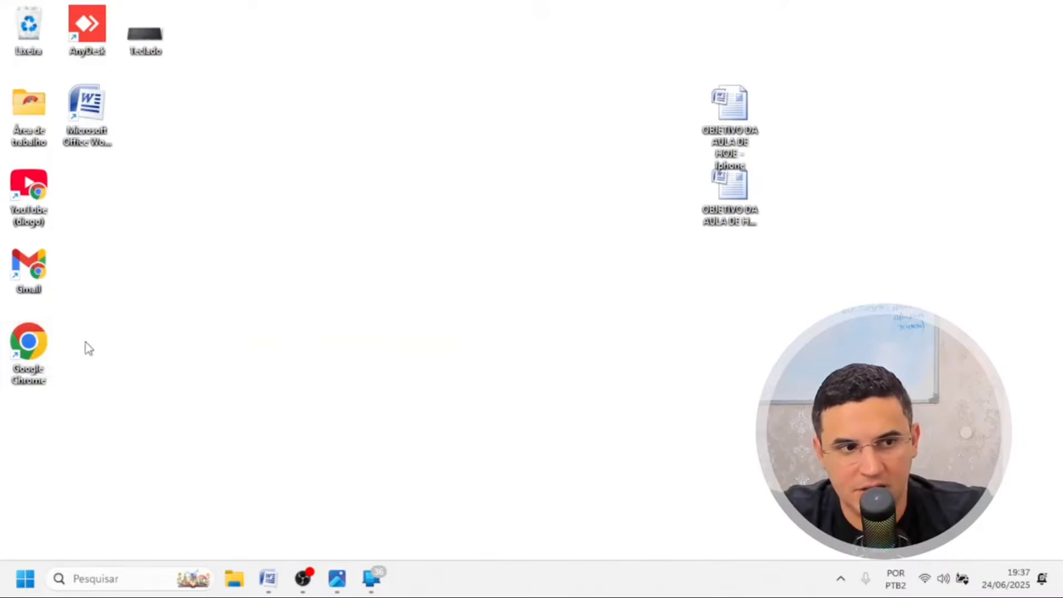
mouse_move(37, 348)
mouse_down()
mouse_move(456, 298)
mouse_move(763, 304)
mouse_move(737, 283)
mouse_up()
Reopen the mouse photo, frame the left mouse button with a red rectangle, point a freehand arrow at it, and clear the annotations
click(337, 580)
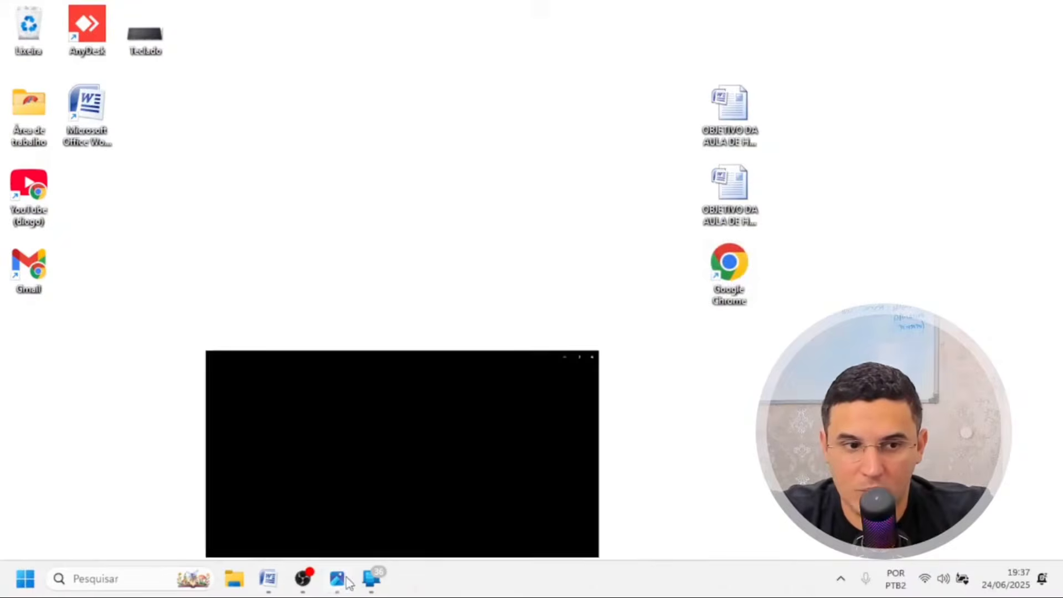
mouse_move(395, 128)
mouse_down()
mouse_move(526, 217)
mouse_move(526, 268)
mouse_up()
drag(367, 54, 304, 166)
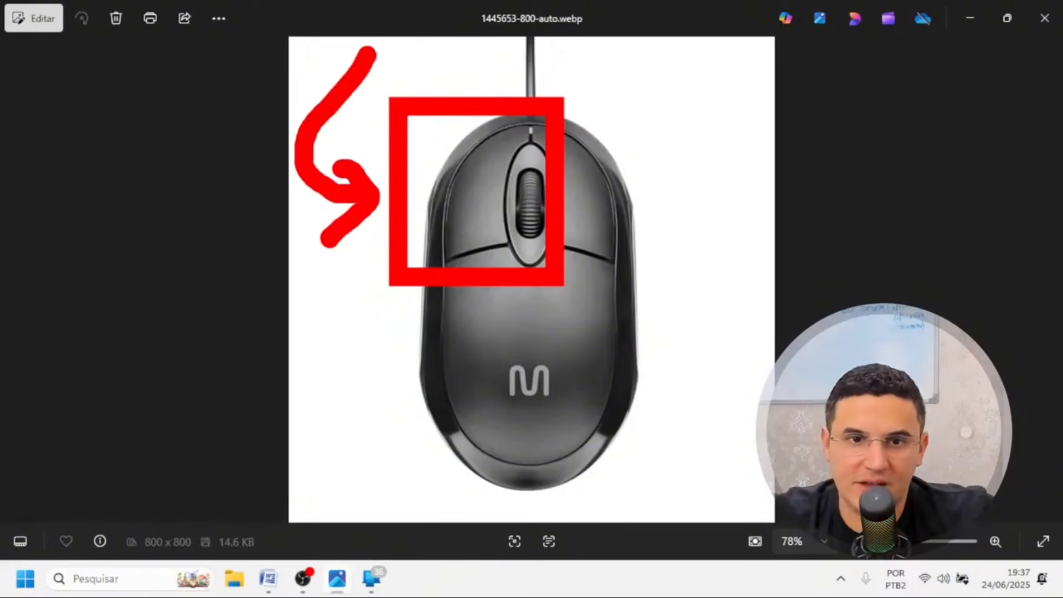
key(Escape)
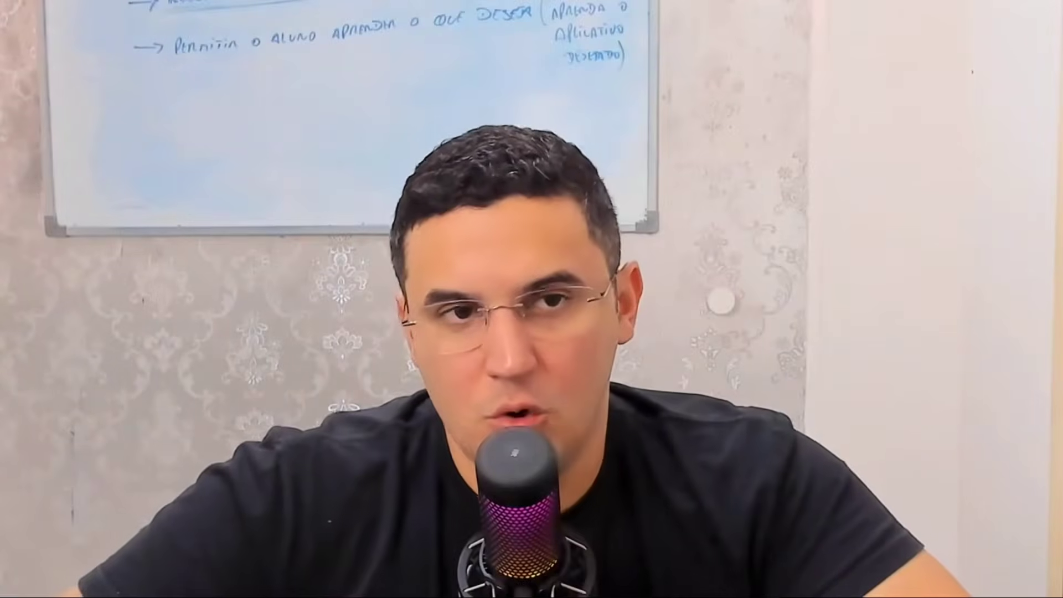